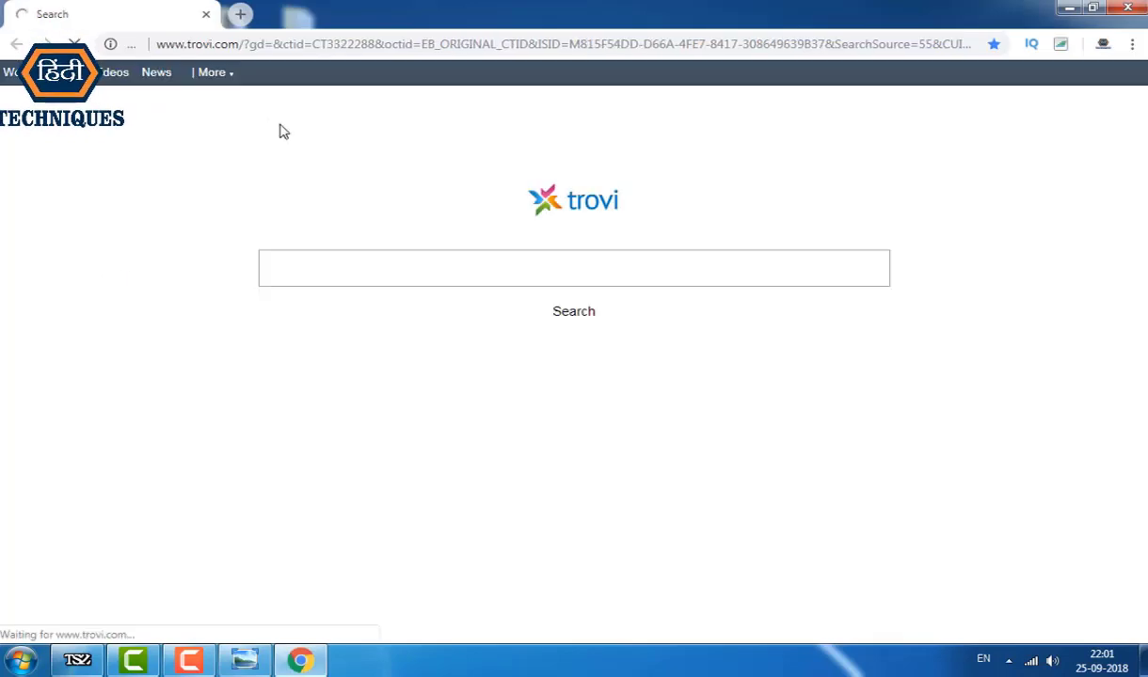
# Step: Load edistrict.up.nic.in from the address-bar autocomplete and scroll through the home page
pyautogui.click(309, 43)
pyautogui.write('ED')
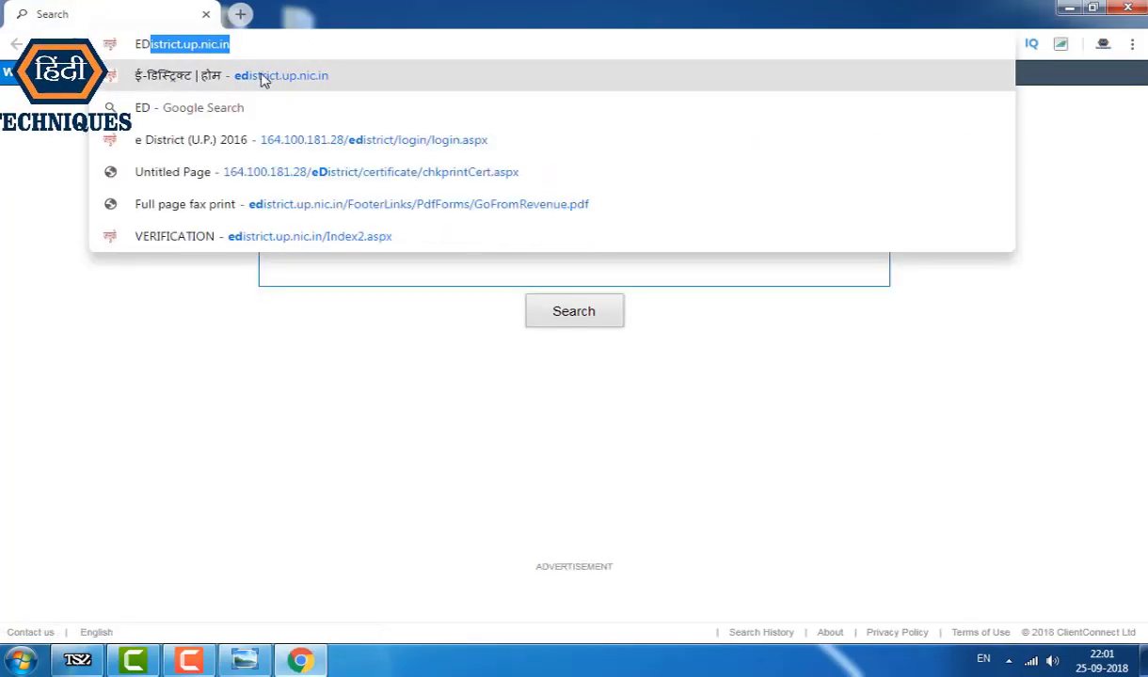
pyautogui.press('Return')
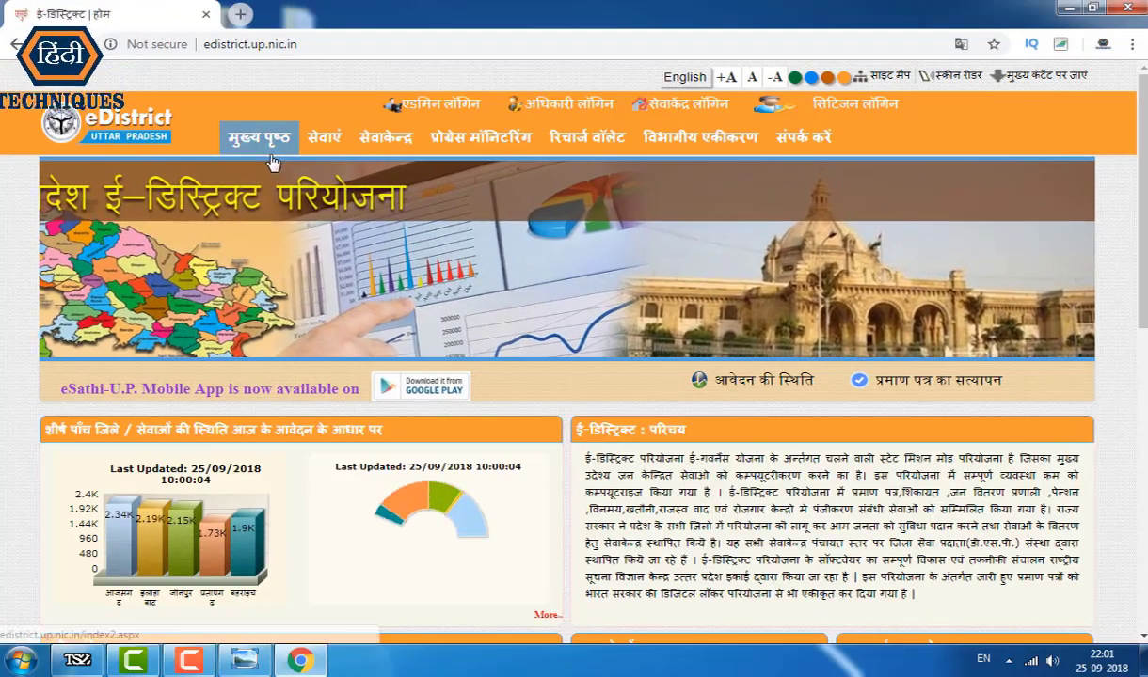
pyautogui.scroll(-5, 508, 343)
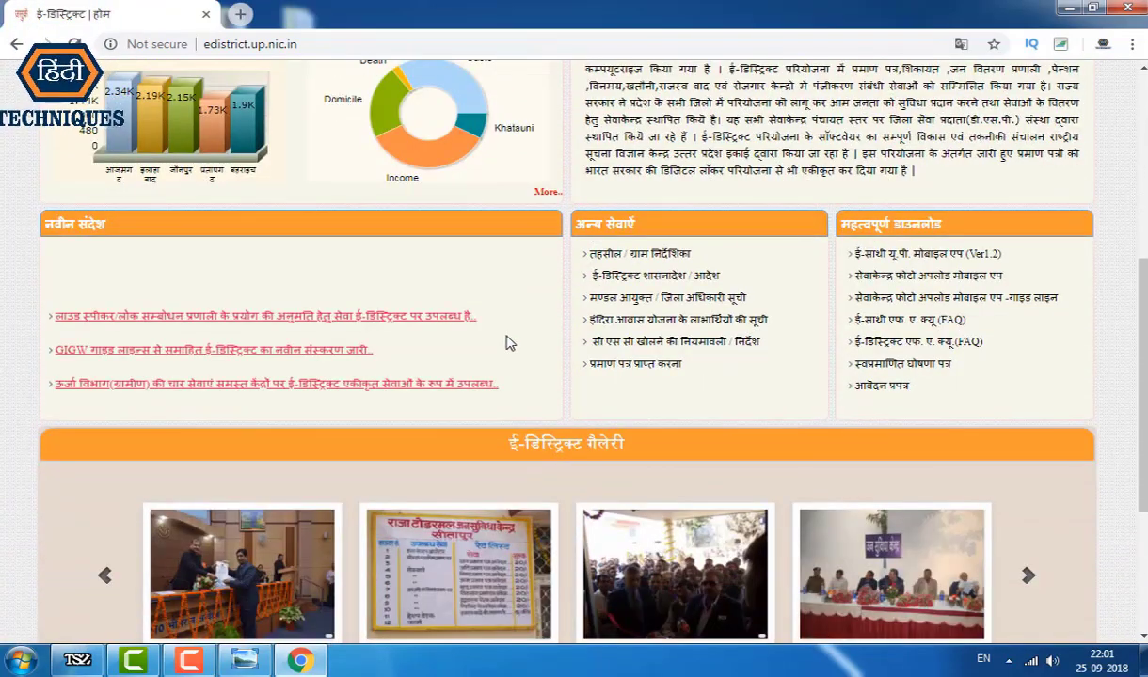
pyautogui.scroll(5, 522, 329)
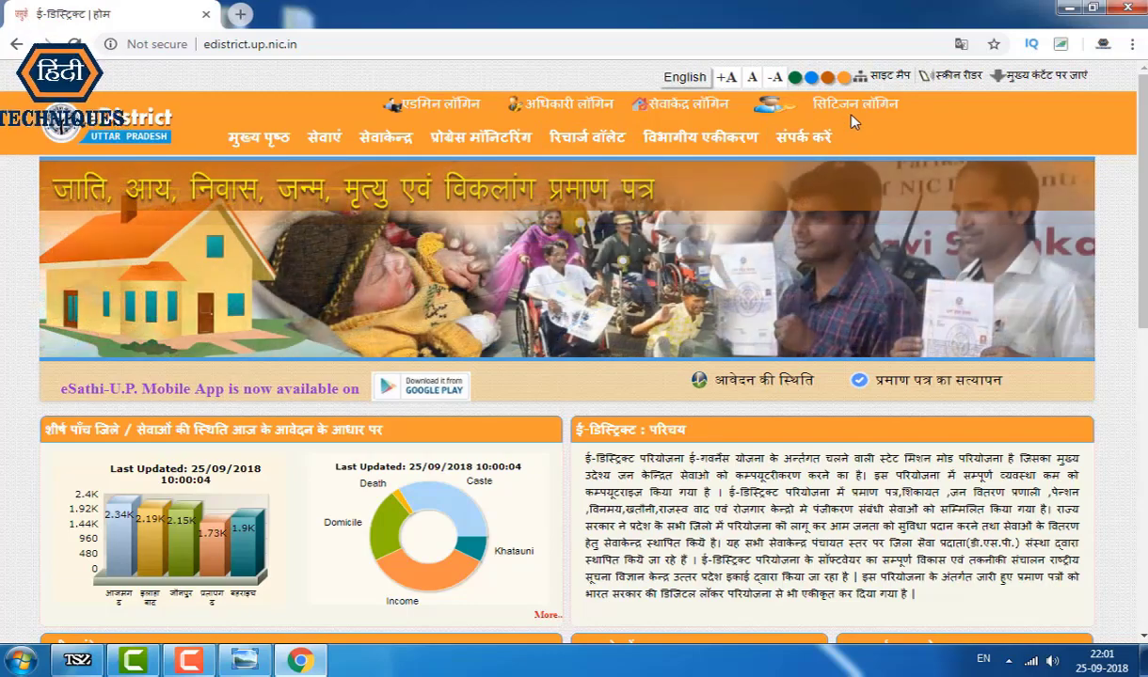
# Step: Open the citizen login page, review the Available Services list, then close that tab
pyautogui.click(858, 111)
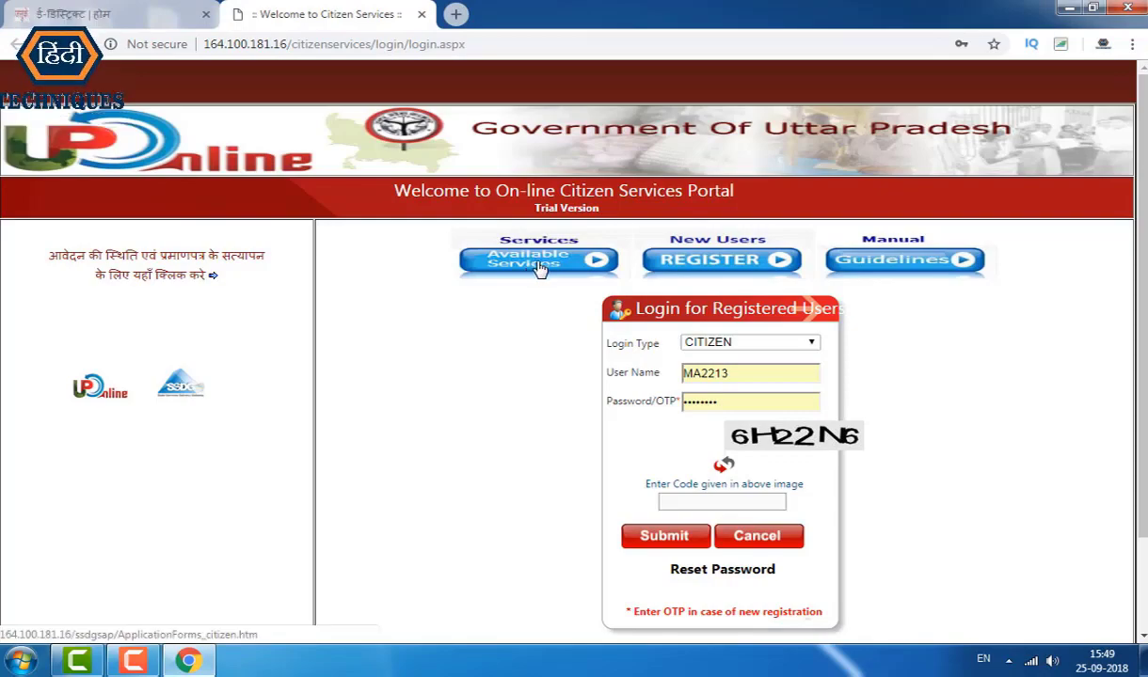
pyautogui.click(532, 268)
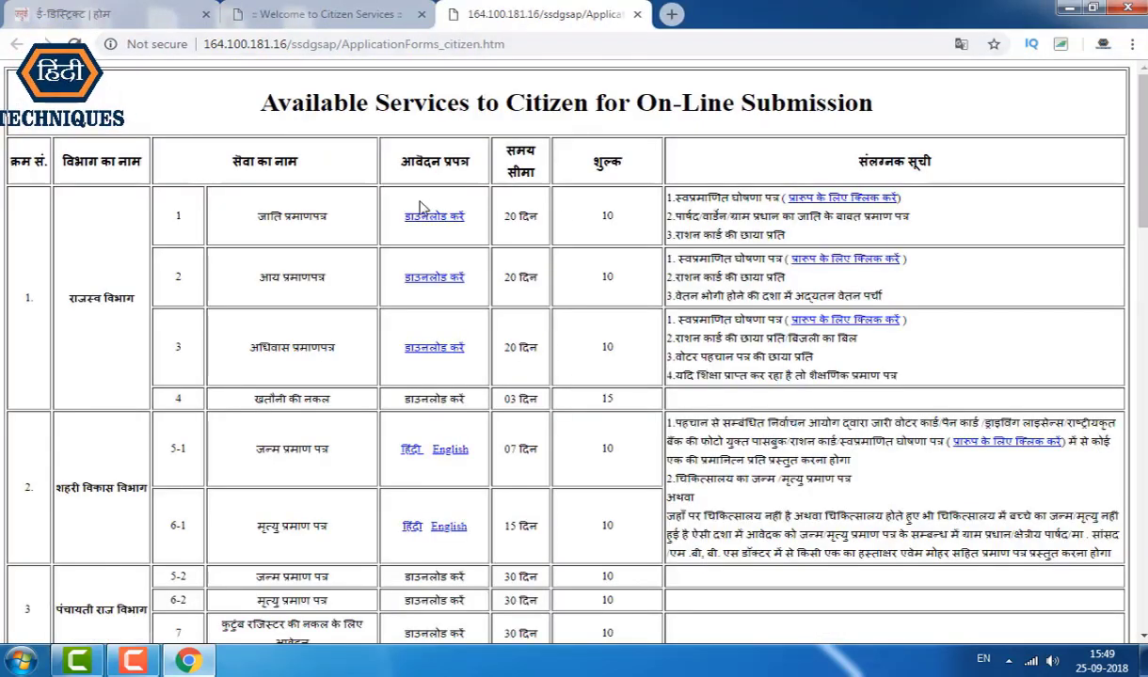
pyautogui.scroll(-3, 423, 207)
pyautogui.scroll(3, 430, 215)
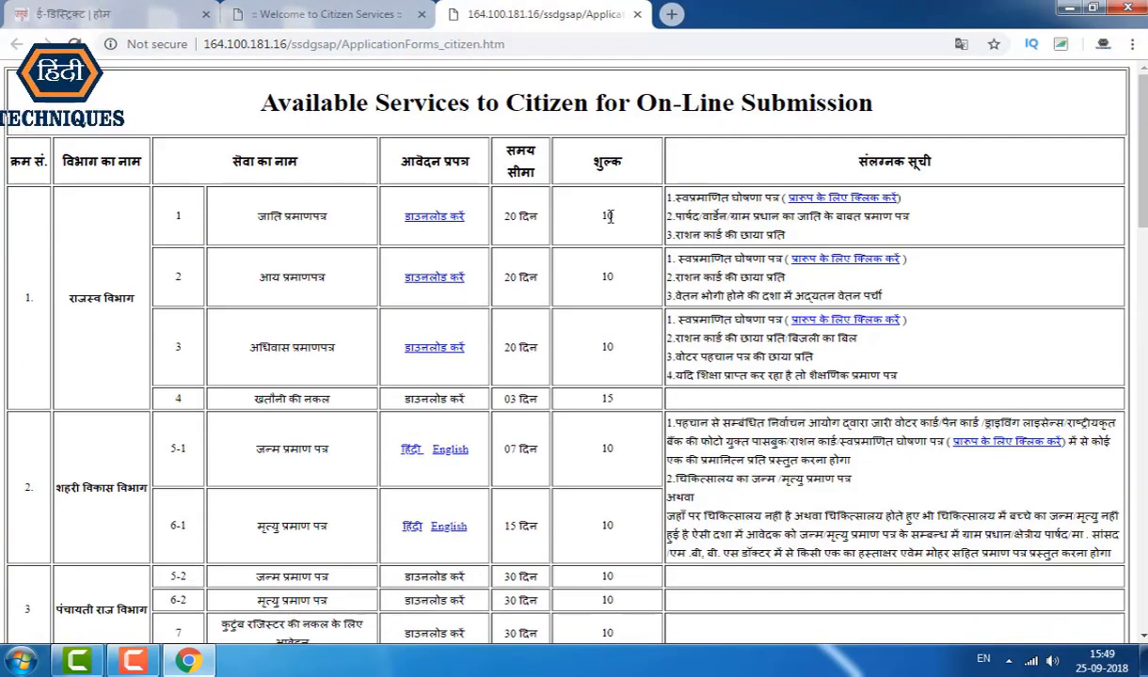
pyautogui.moveTo(611, 219); pyautogui.dragTo(612, 466)
pyautogui.scroll(-4, 607, 231)
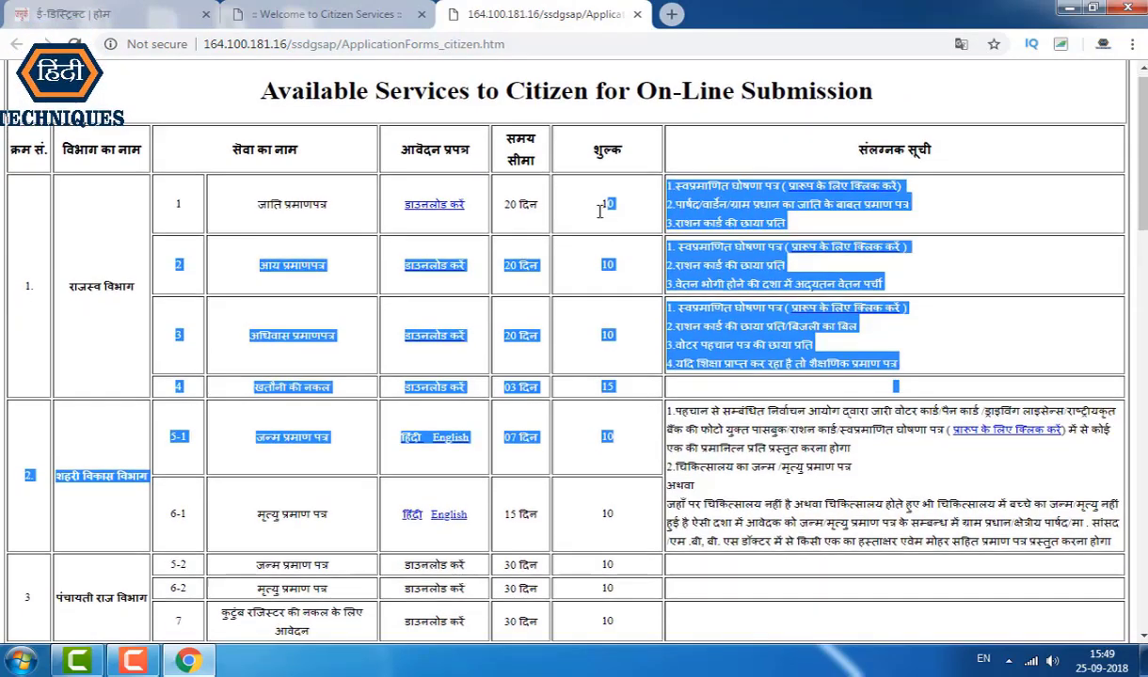
pyautogui.scroll(-3, 561, 167)
pyautogui.click(362, 12)
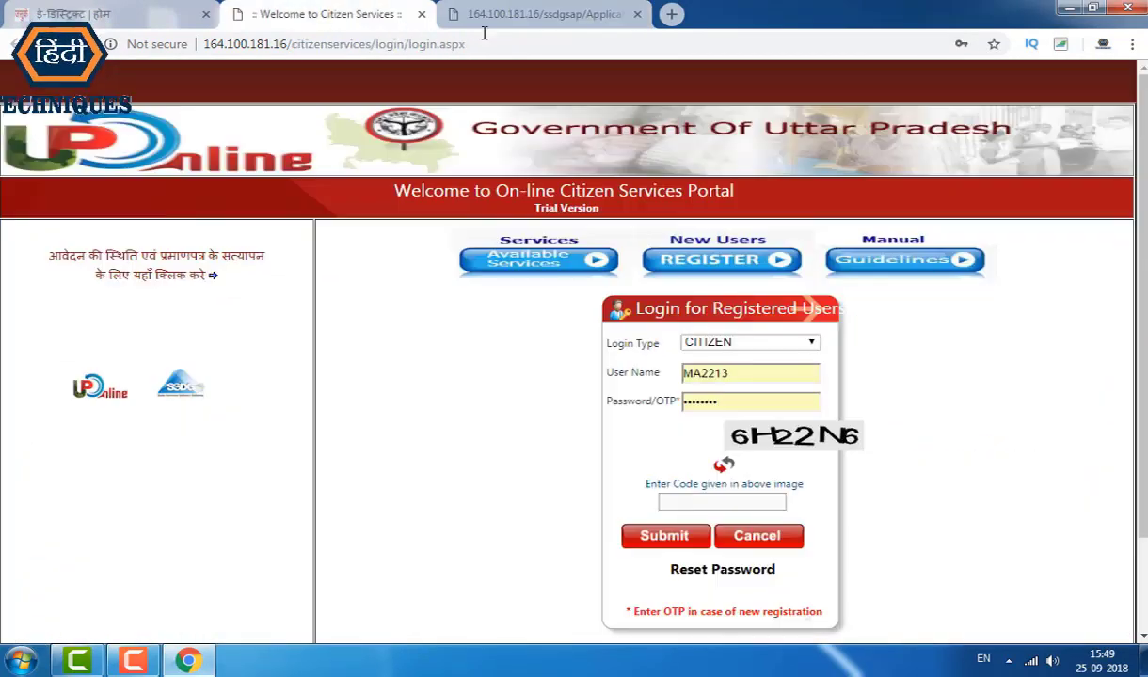
pyautogui.click(637, 14)
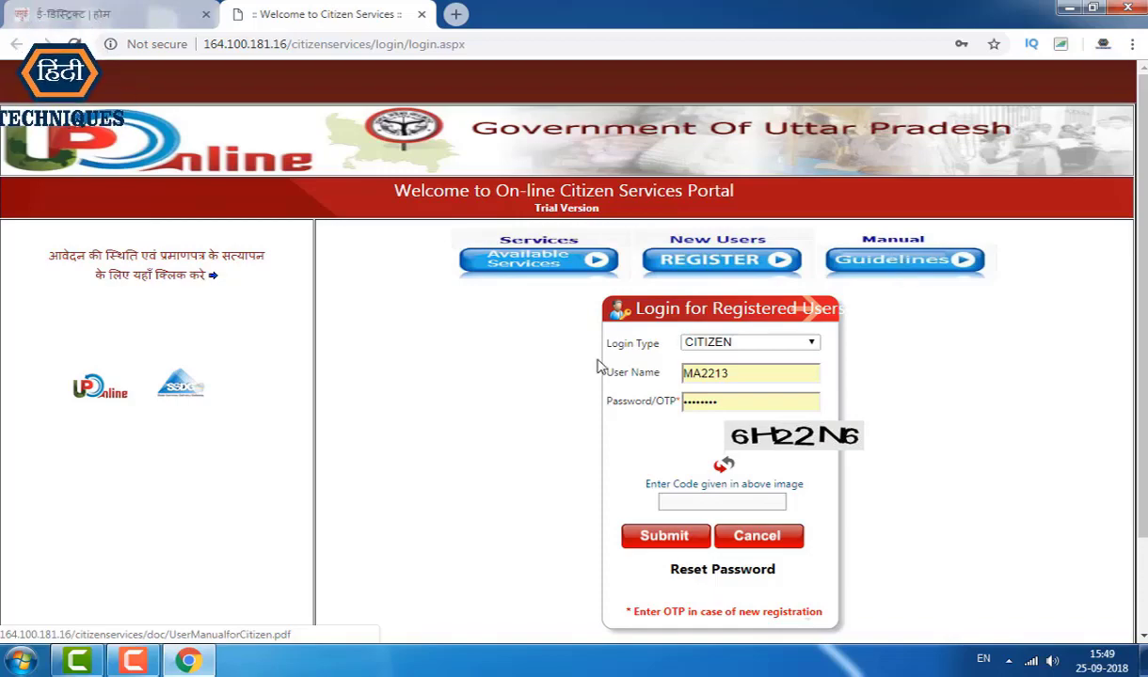
# Step: Clear the autofilled user name and password, then open the REGISTER form
pyautogui.scroll(-1, 720, 272)
pyautogui.scroll(1, 719, 263)
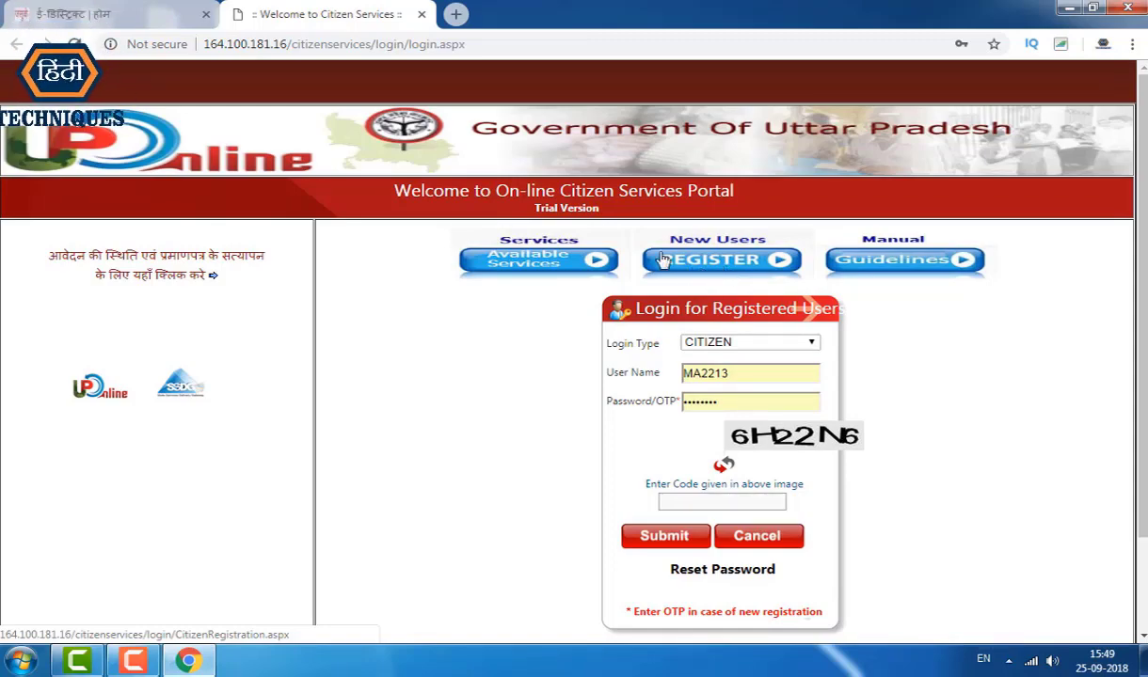
pyautogui.doubleClick(734, 372)
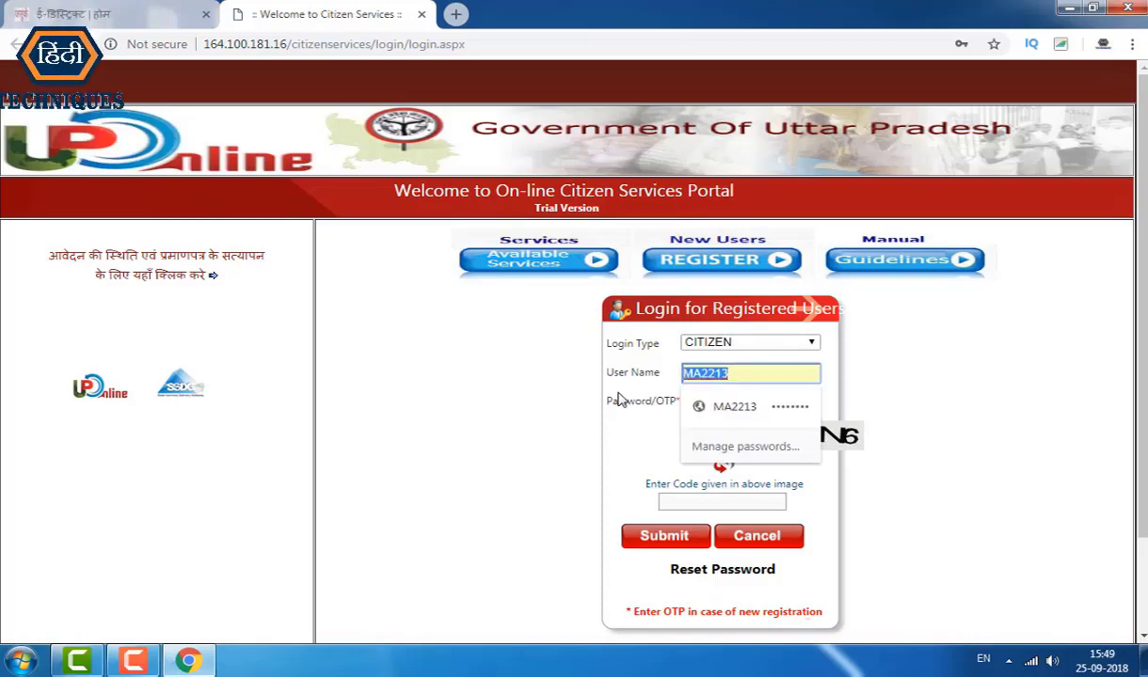
pyautogui.press('BackSpace')
pyautogui.click(734, 403)
pyautogui.doubleClick(707, 402)
pyautogui.press('BackSpace')
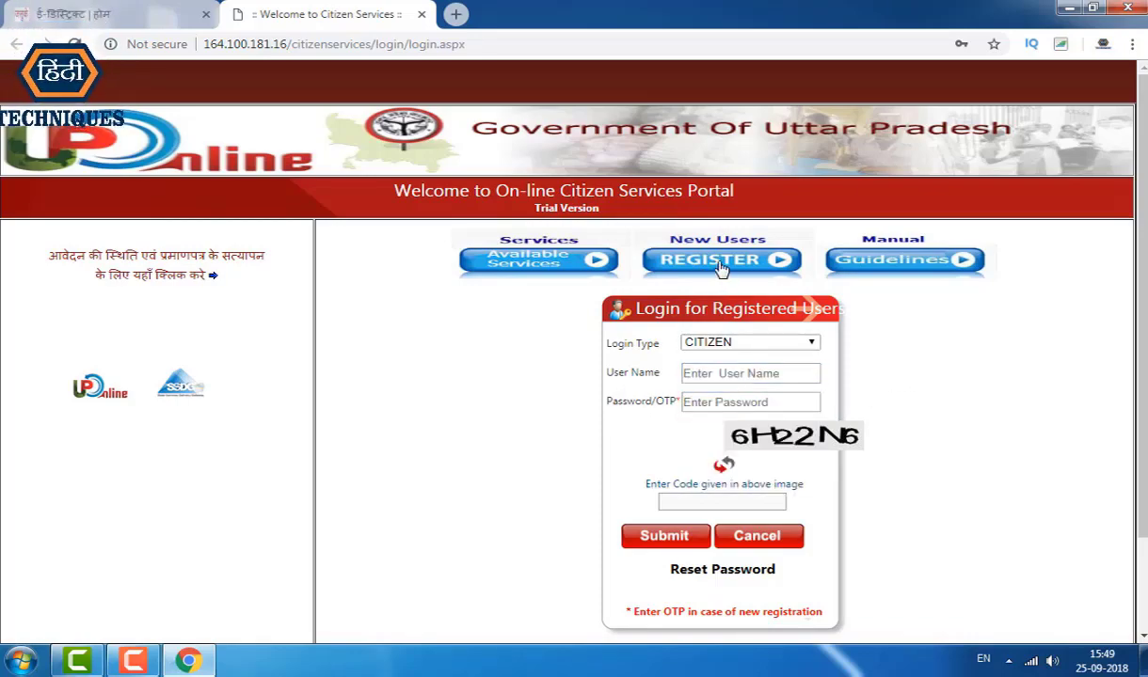
pyautogui.click(720, 268)
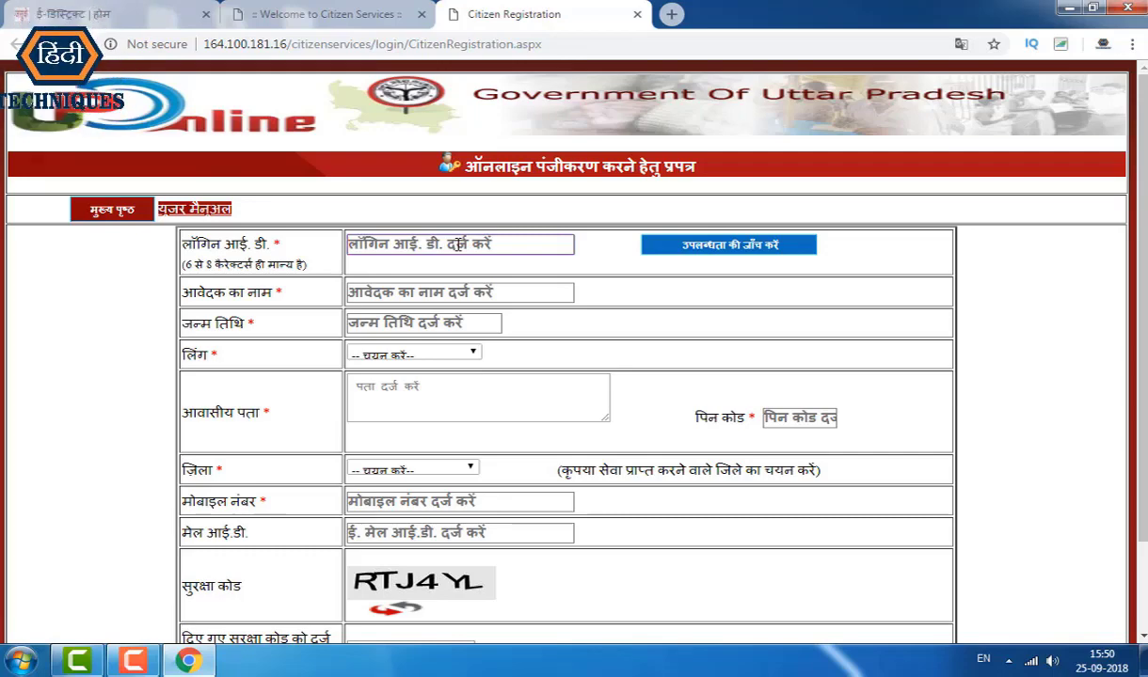
# Step: Enter a login ID, copy it aside, and verify it with उपलब्धता की जाँच करें
pyautogui.write('MAISH')
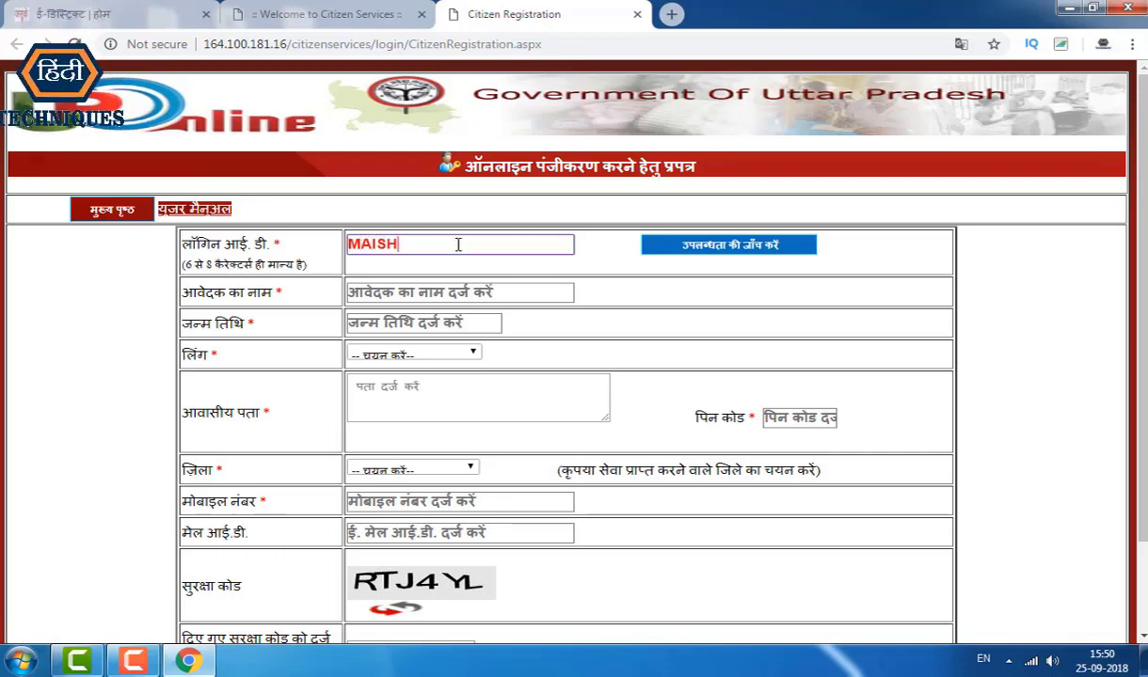
pyautogui.write('H82')
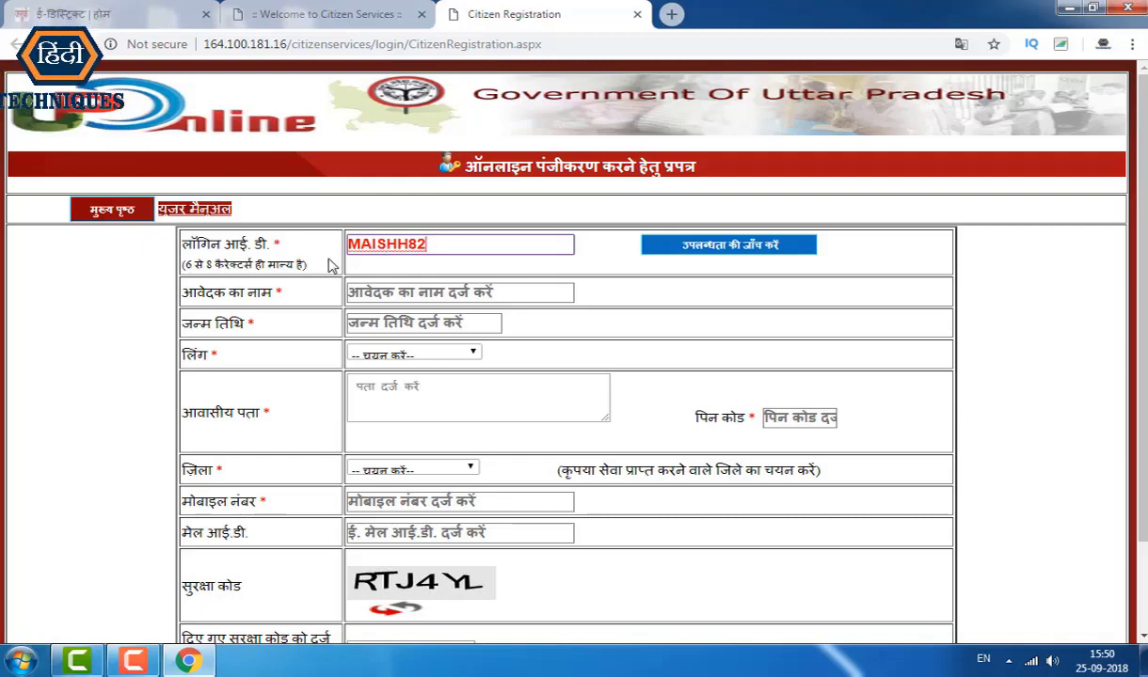
pyautogui.doubleClick(386, 246)
pyautogui.hotkey('ctrl', 'c')
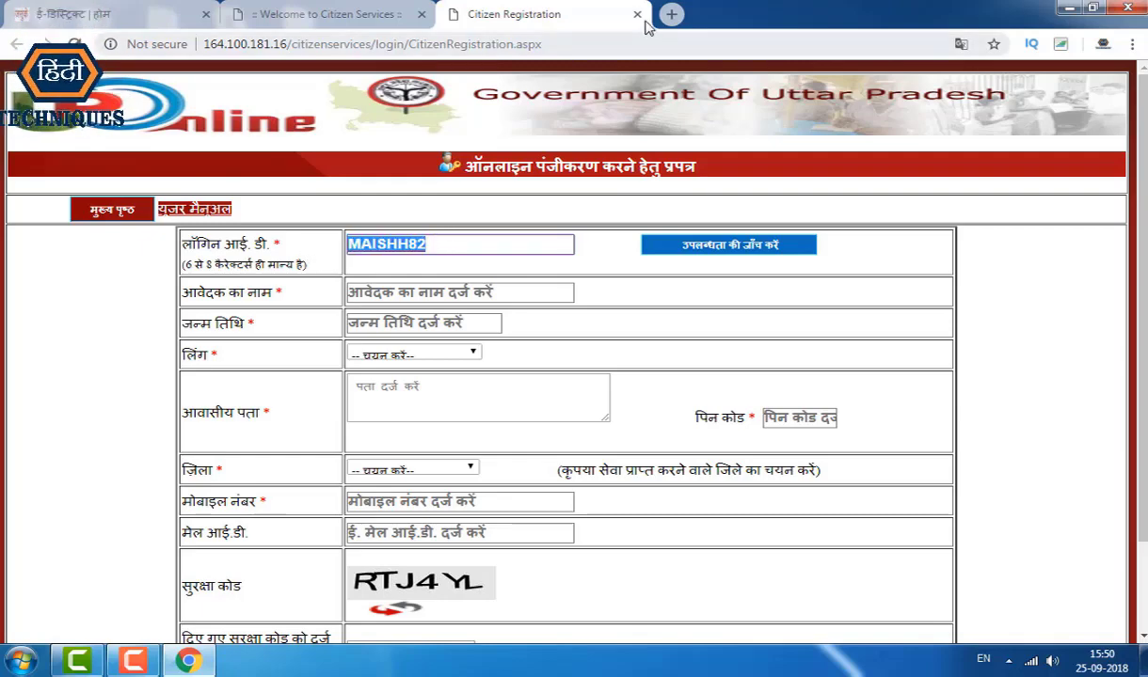
pyautogui.hotkey('ctrl', 't')
pyautogui.hotkey('ctrl', 'v')
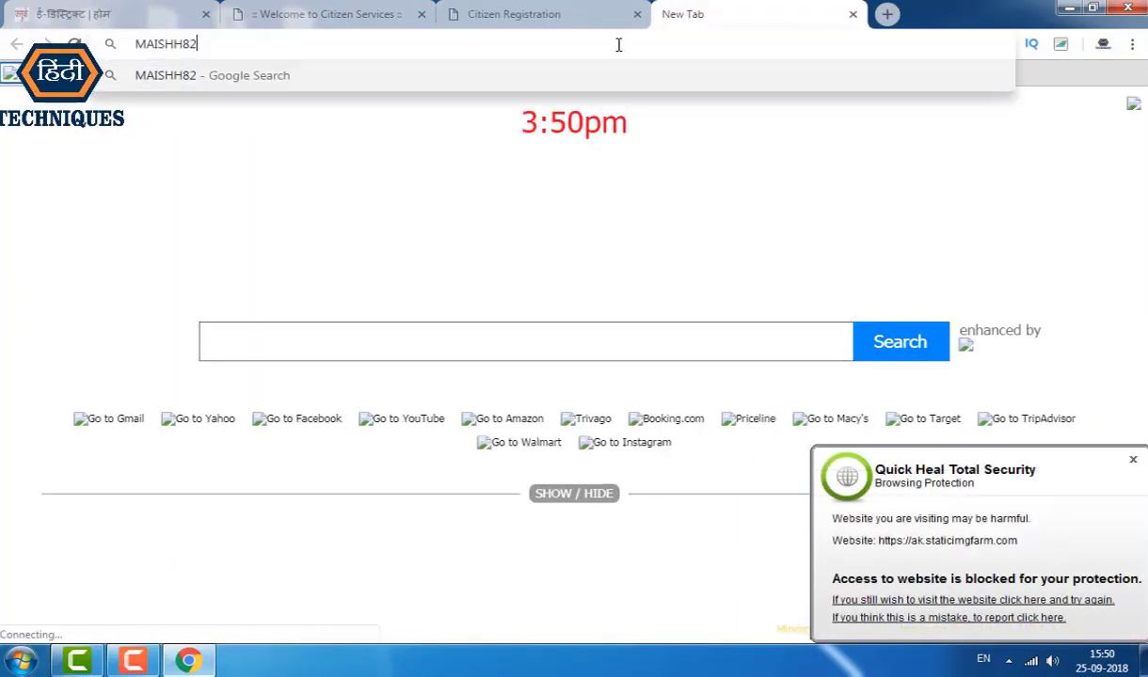
pyautogui.hotkey('ctrl', 'shift', 'Tab')
pyautogui.click(447, 247)
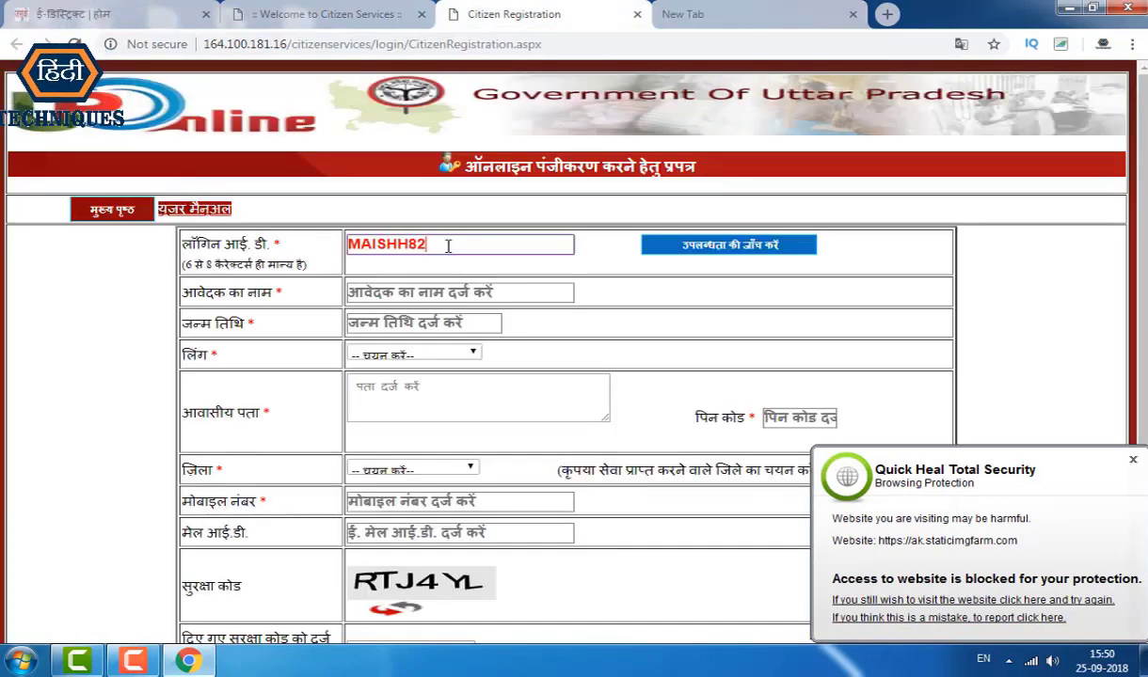
pyautogui.doubleClick(448, 247)
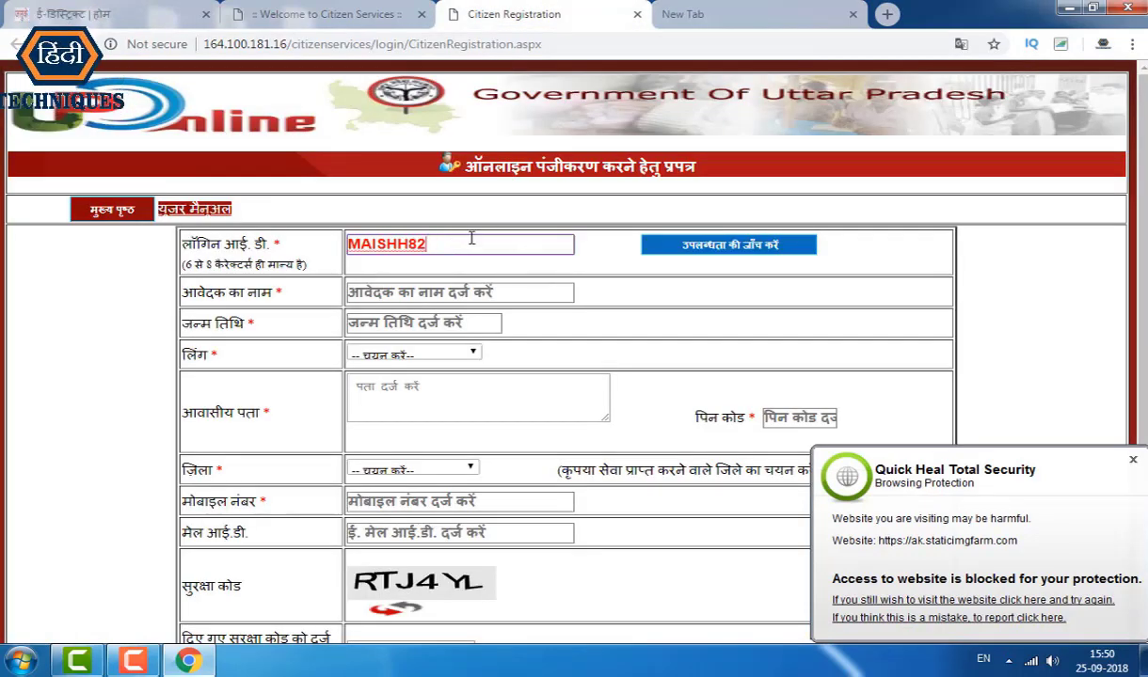
pyautogui.click(694, 244)
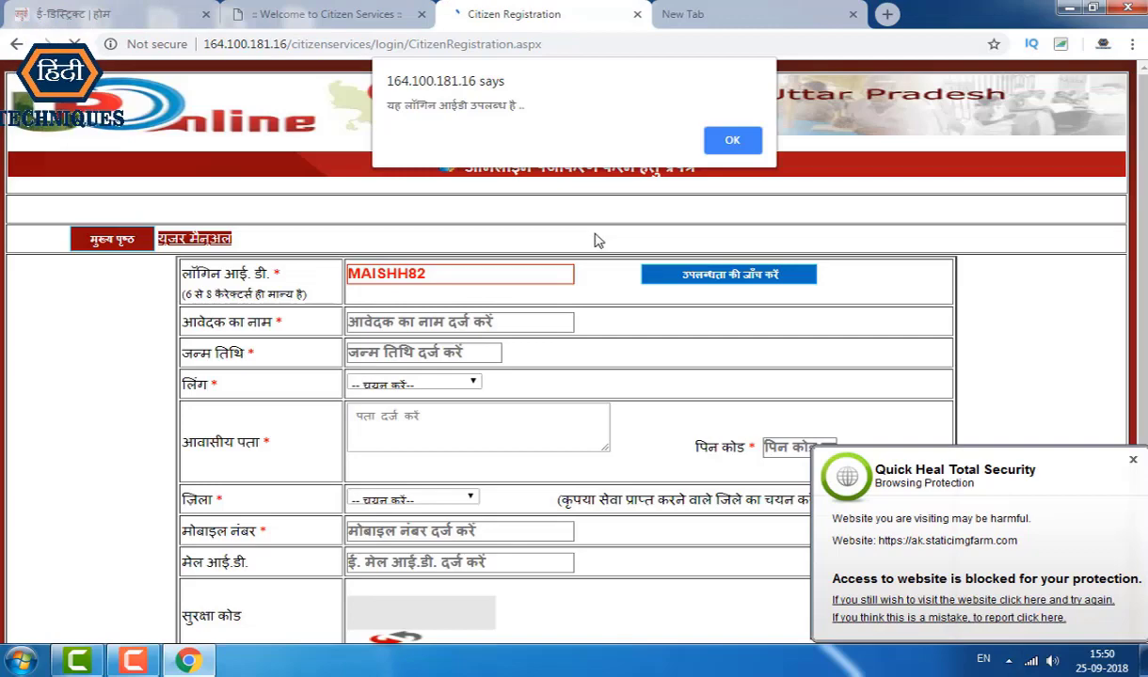
pyautogui.click(715, 141)
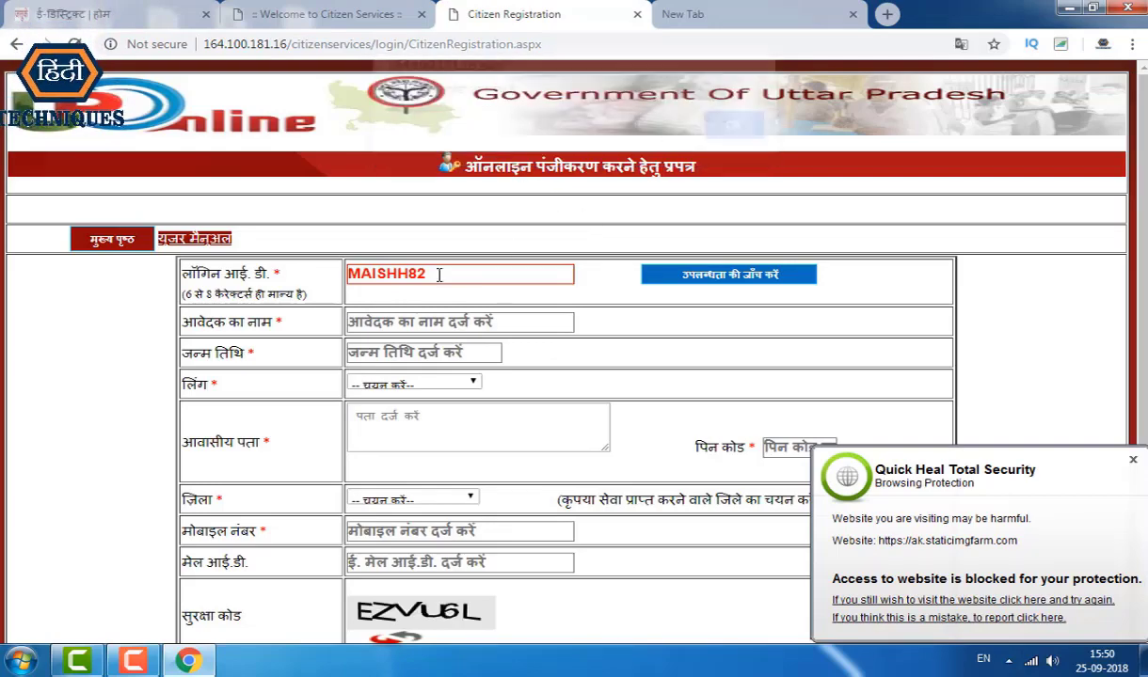
# Step: Enter the applicant's full name on the registration form
pyautogui.scroll(-1, 396, 295)
pyautogui.click(448, 235)
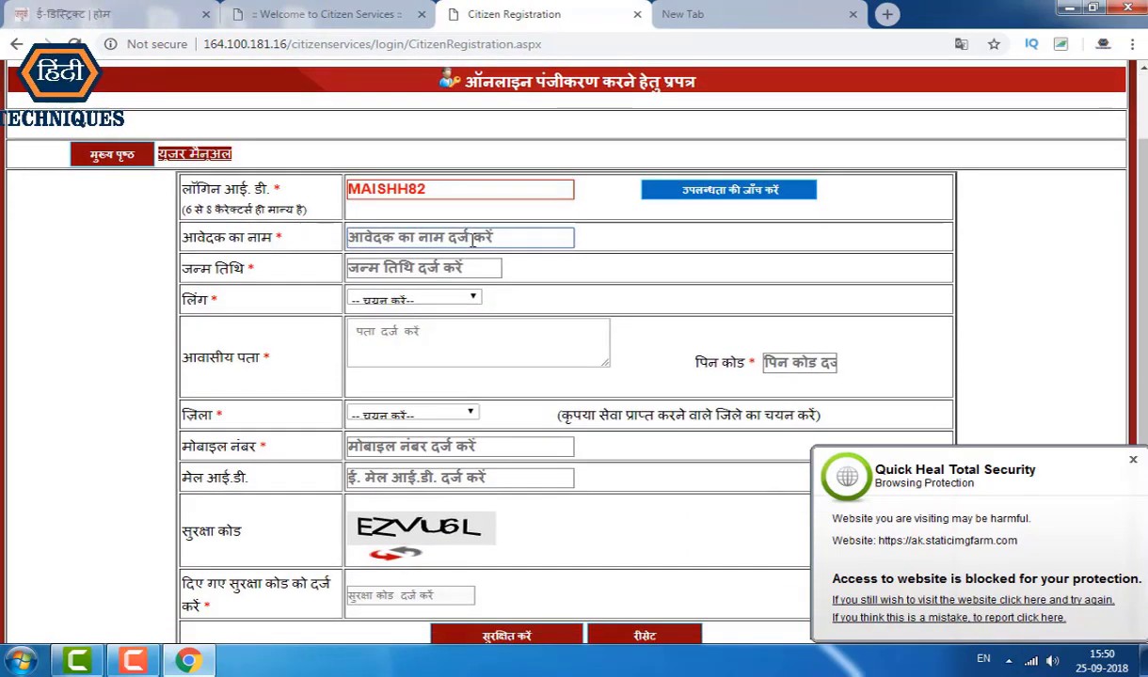
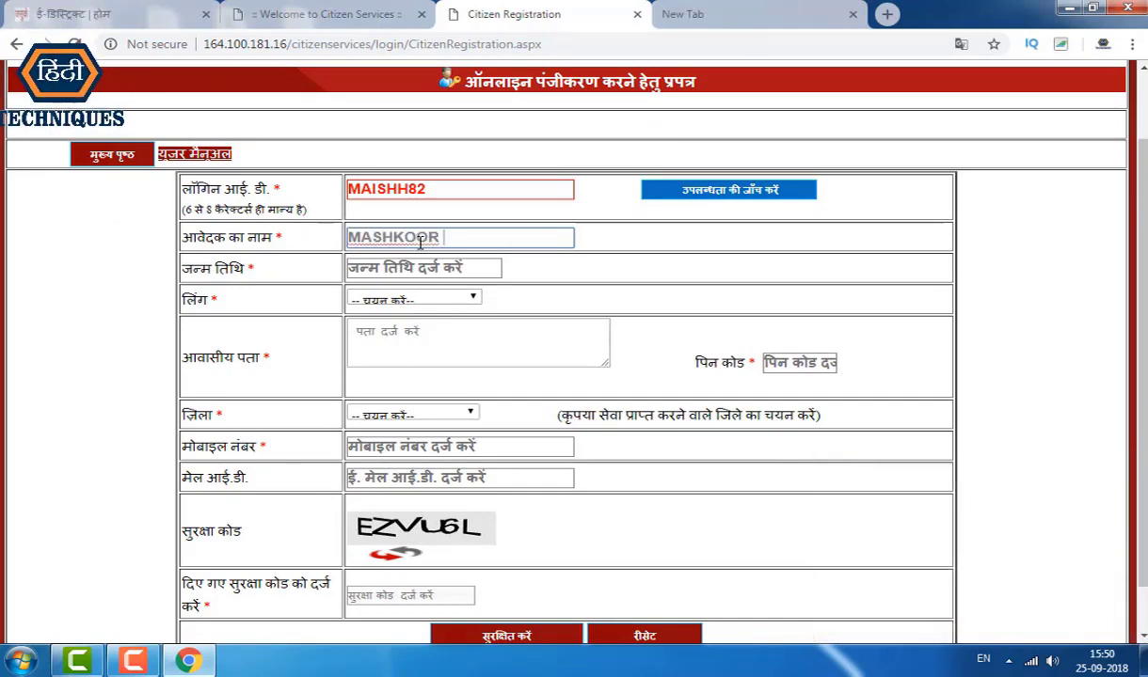
pyautogui.click(427, 268)
pyautogui.click(489, 296)
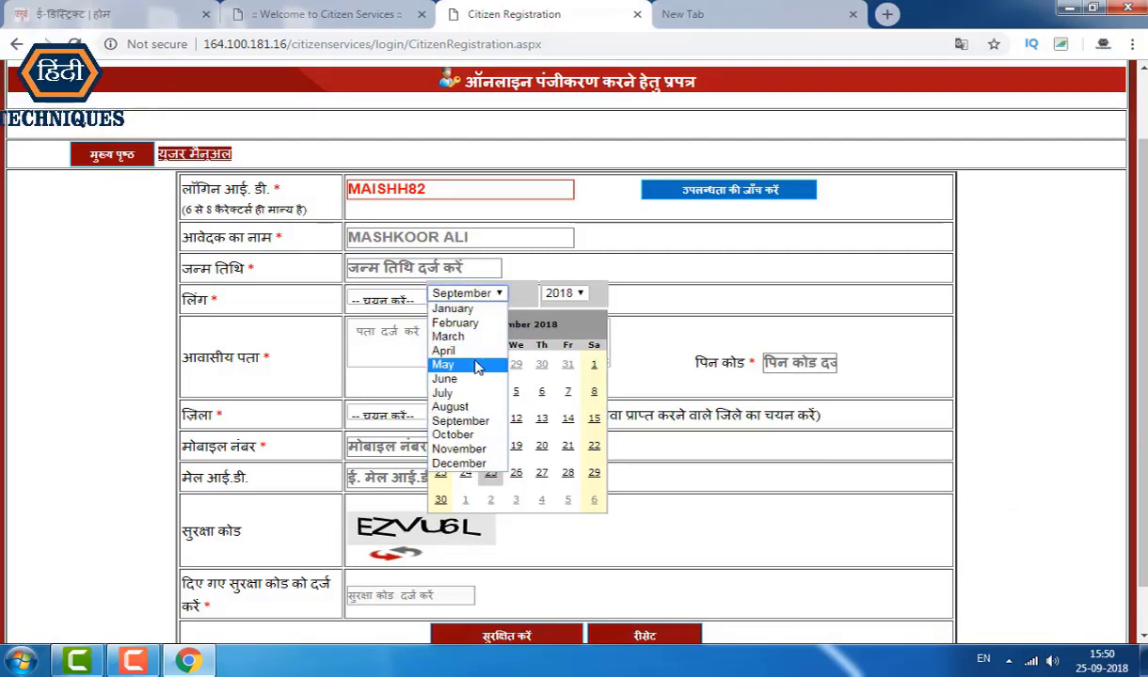
pyautogui.click(475, 435)
pyautogui.click(565, 294)
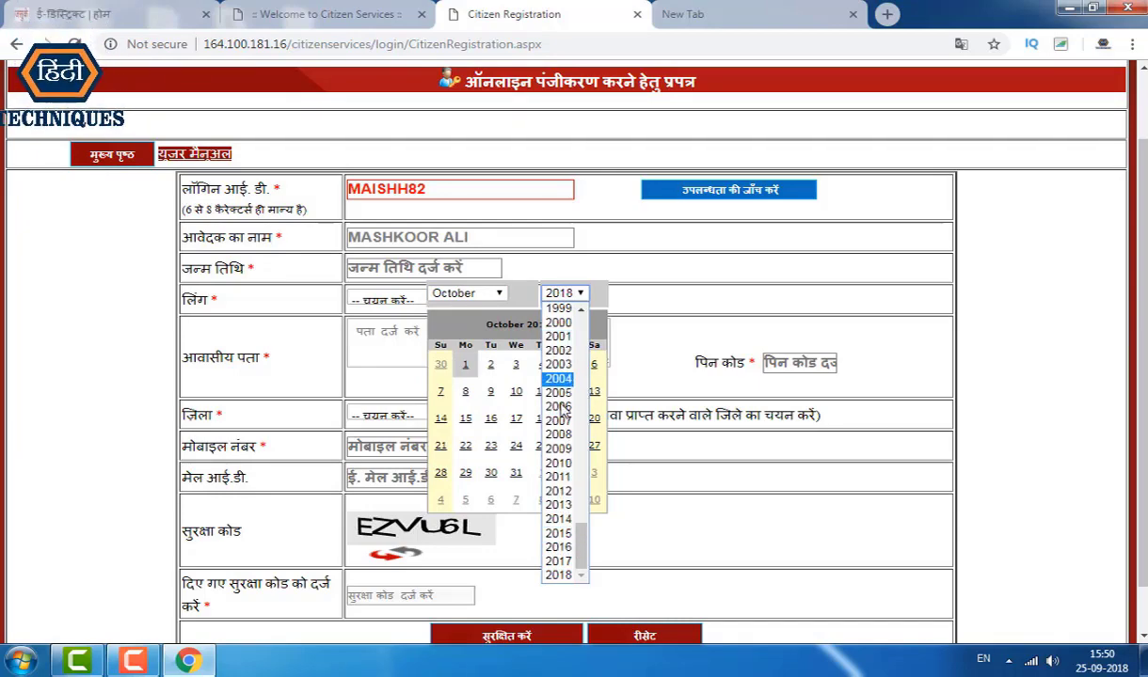
pyautogui.moveTo(582, 534); pyautogui.dragTo(579, 500)
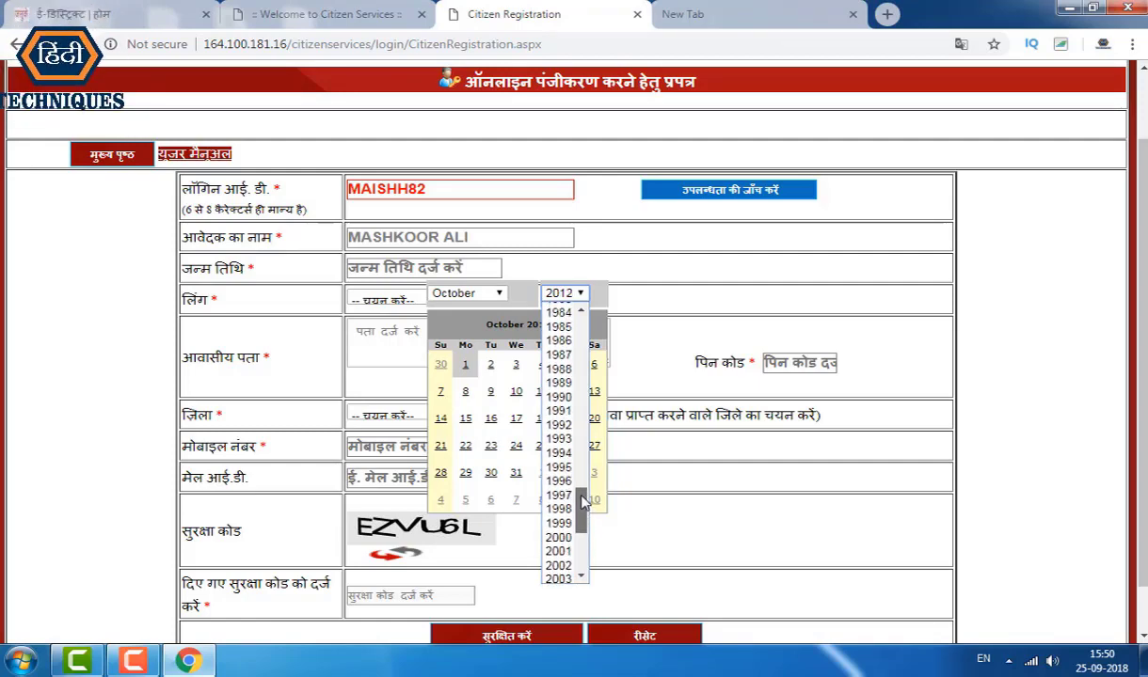
pyautogui.scroll(-4, 561, 553)
pyautogui.scroll(4, 565, 489)
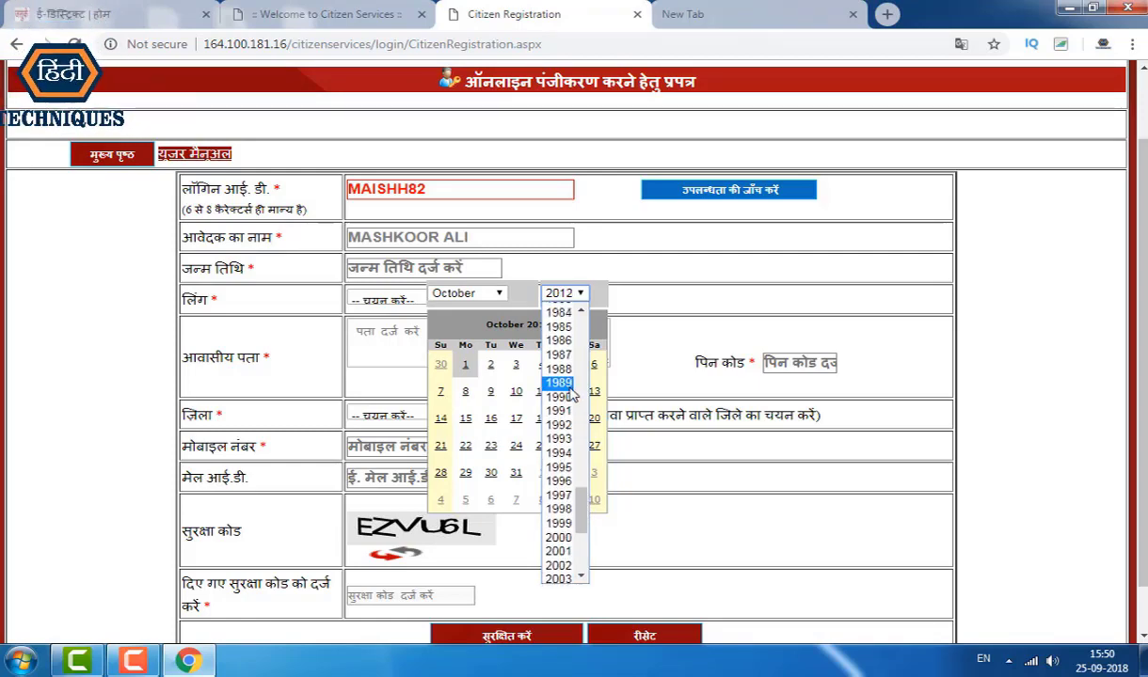
pyautogui.click(563, 440)
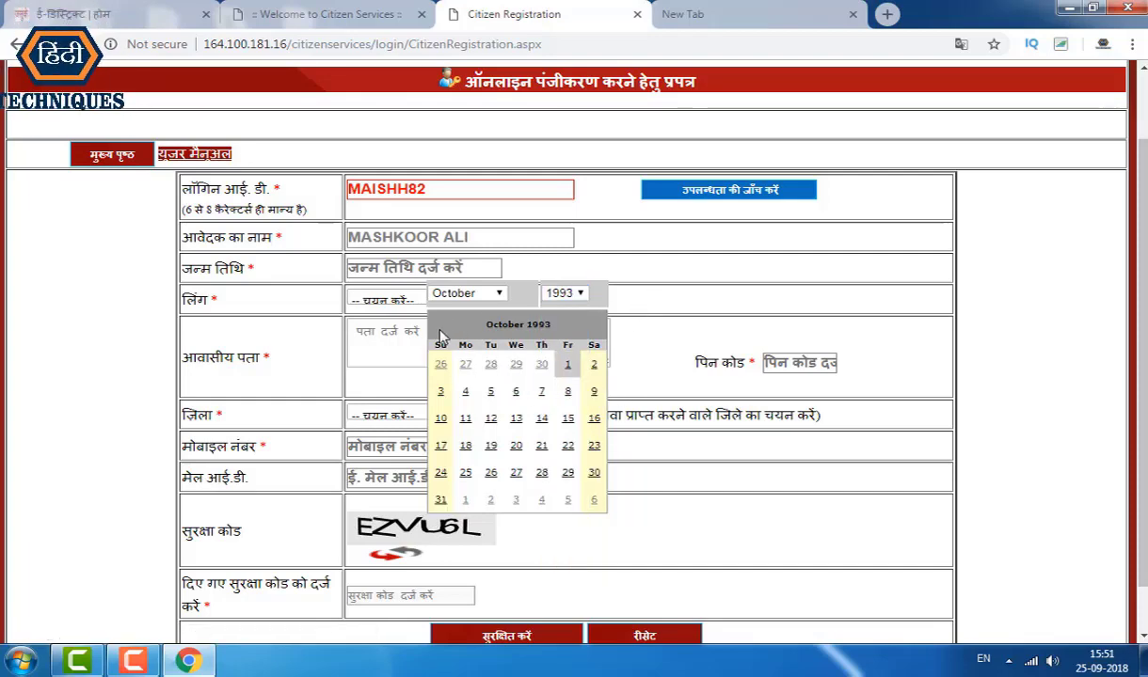
pyautogui.click(569, 367)
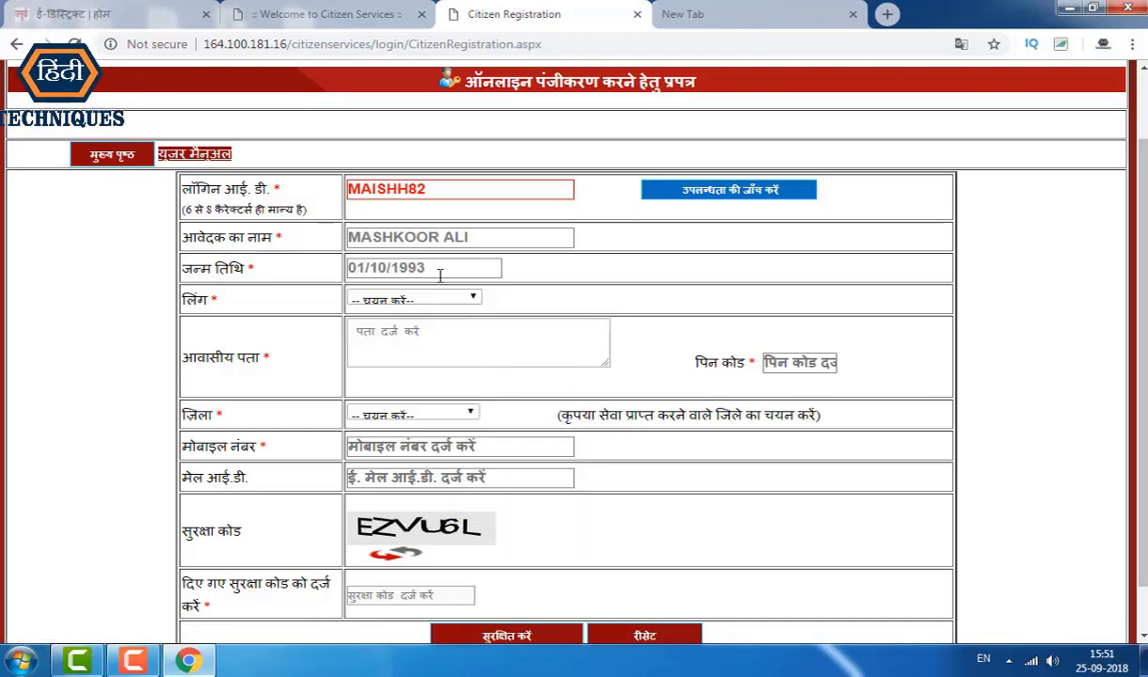
pyautogui.click(400, 298)
# Step: Set gender to पुरुष, accept the suggested address and PIN, and choose district अलीगढ़
pyautogui.click(399, 336)
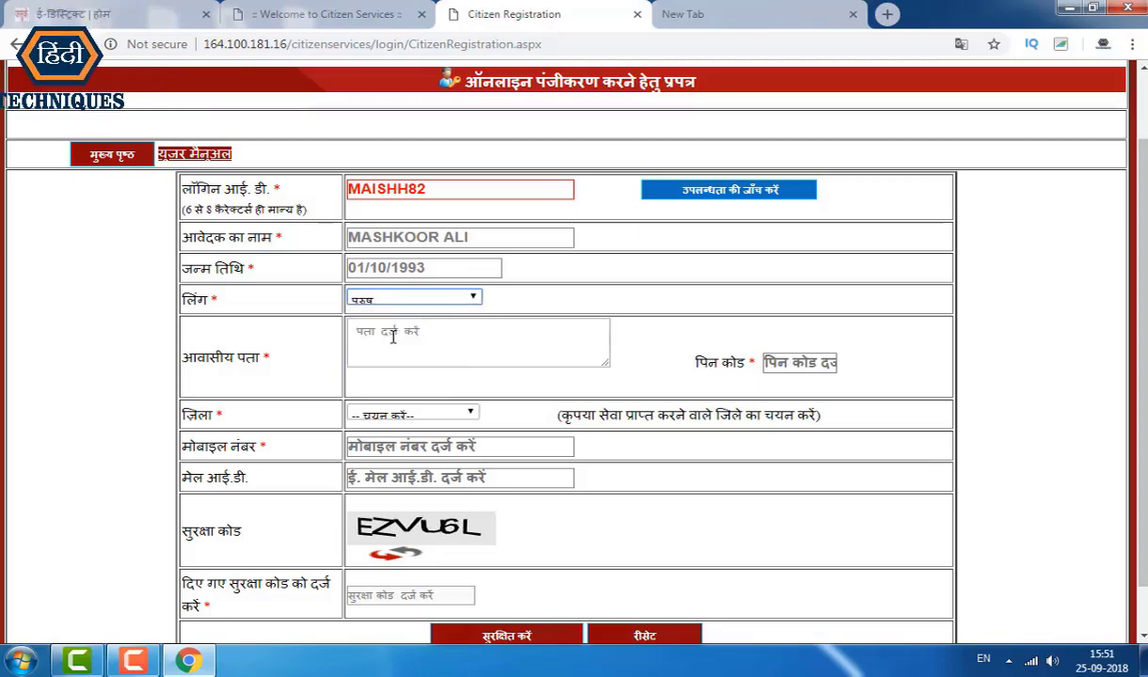
pyautogui.click(400, 339)
pyautogui.click(409, 391)
pyautogui.scroll(-1, 404, 386)
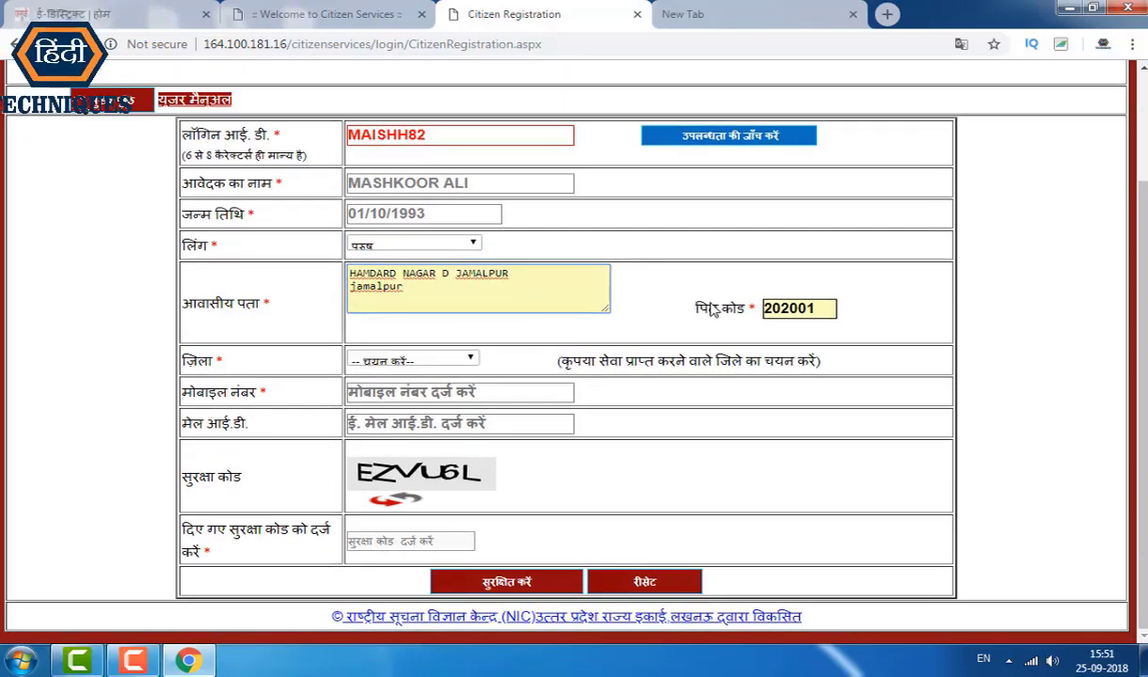
pyautogui.click(382, 359)
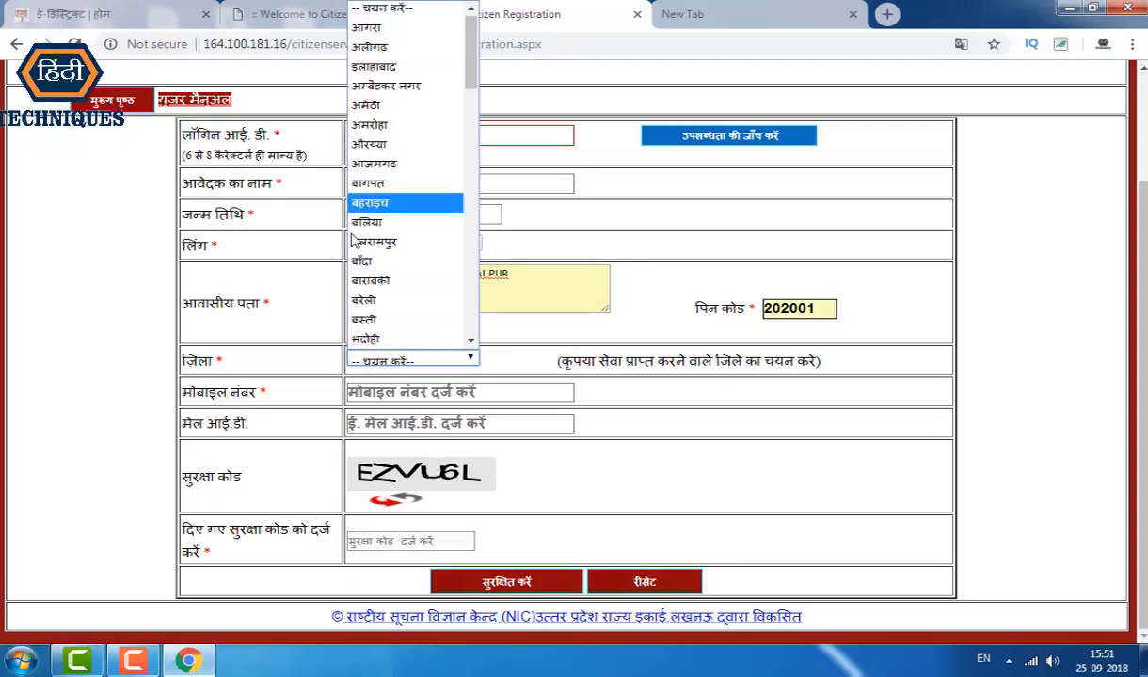
pyautogui.scroll(-5, 400, 188)
pyautogui.scroll(5, 405, 292)
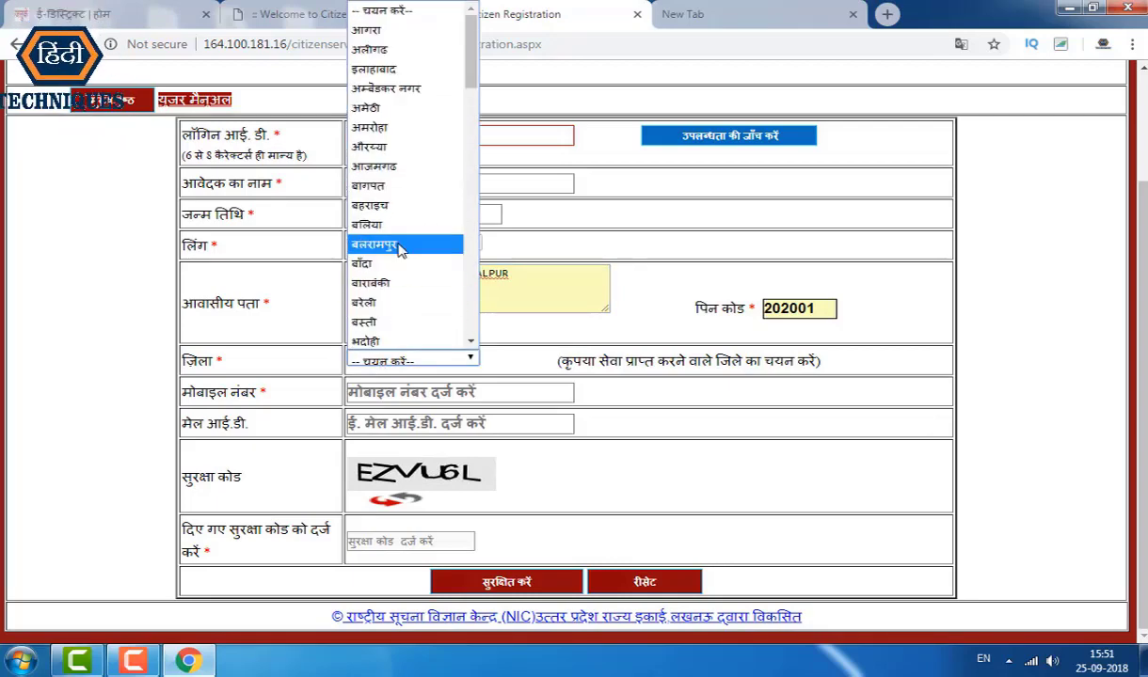
pyautogui.click(389, 51)
# Step: Enter the mobile number and e-mail, and begin typing the security code
pyautogui.click(448, 391)
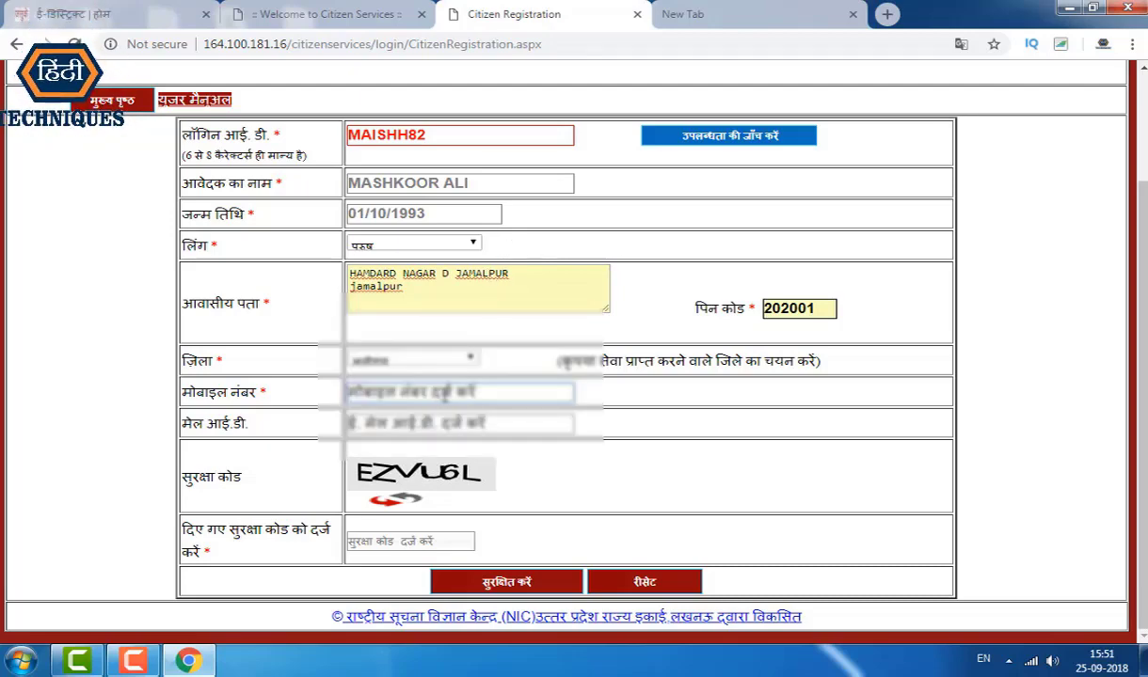
pyautogui.click(445, 396)
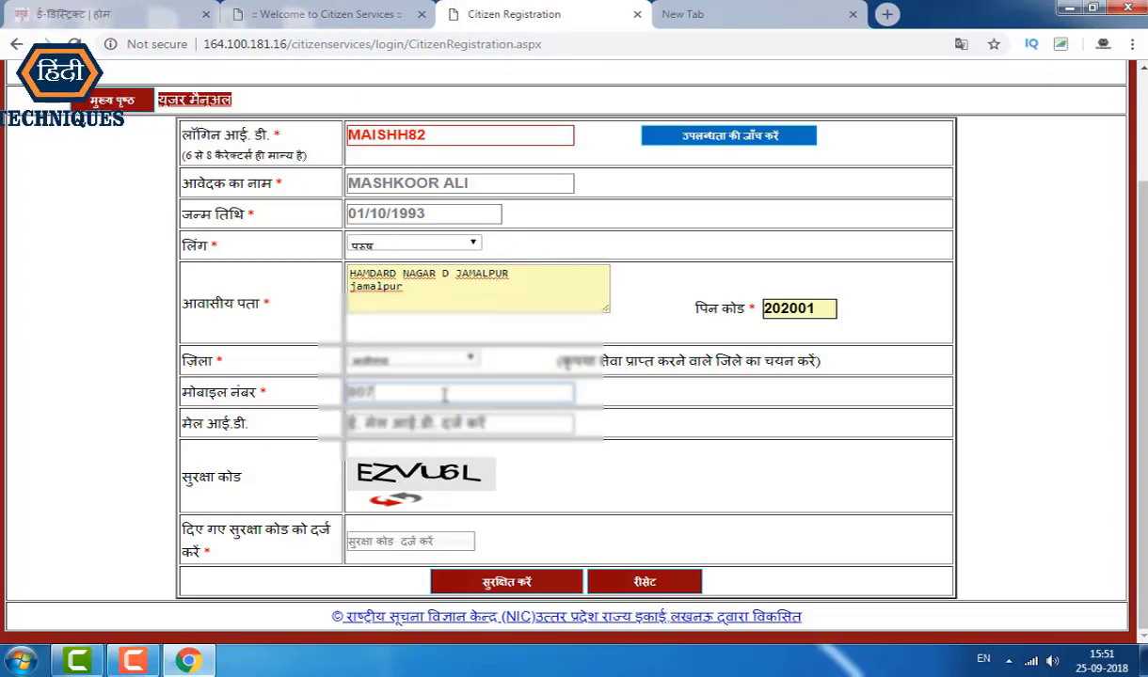
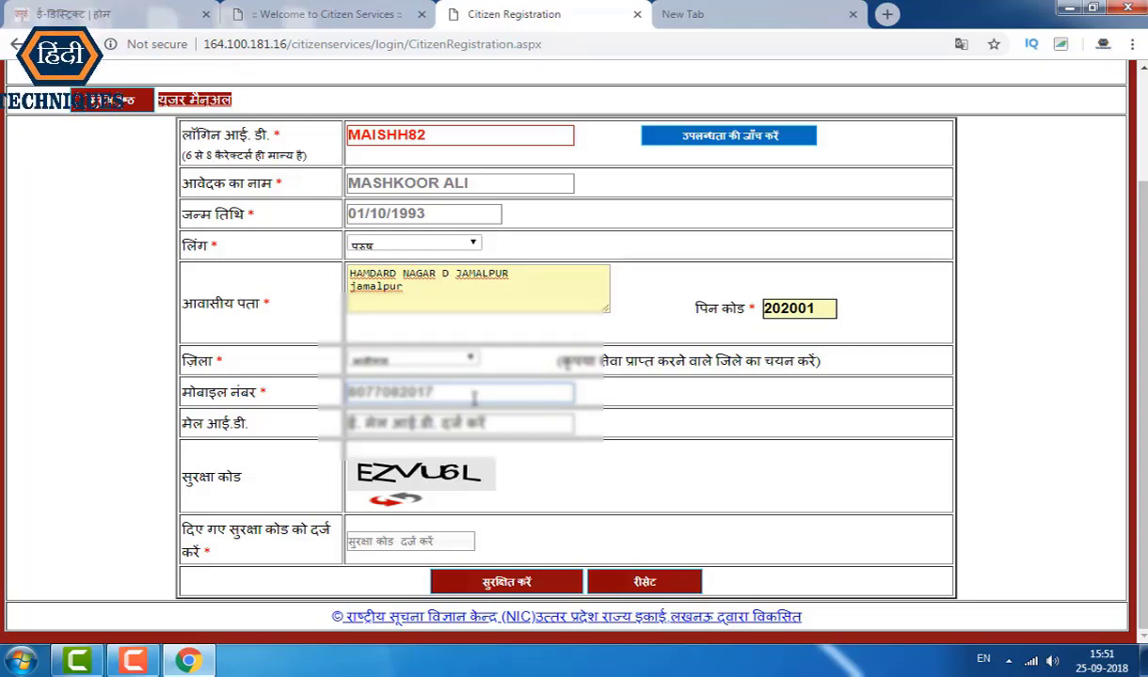
pyautogui.press('Tab')
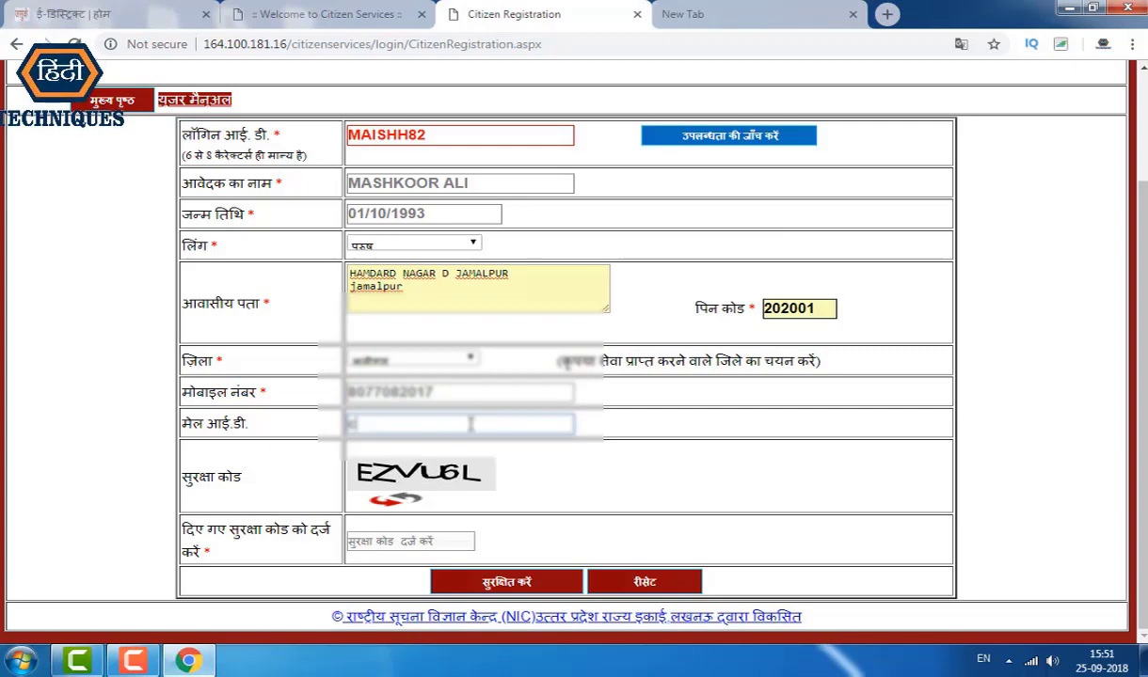
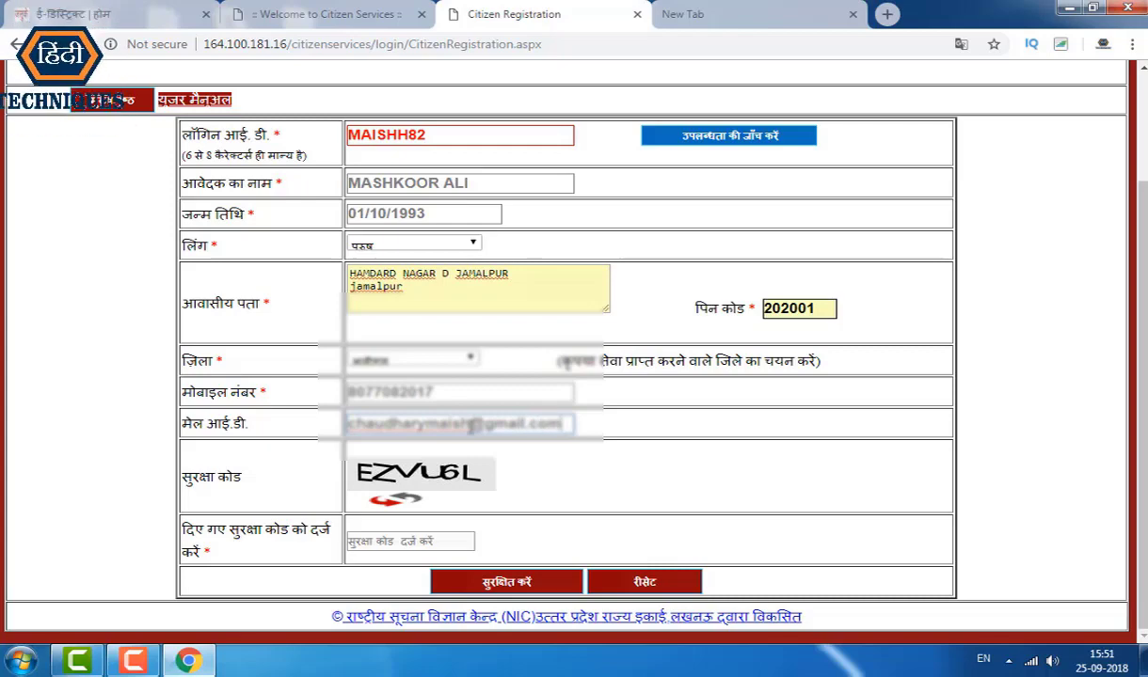
pyautogui.click(380, 543)
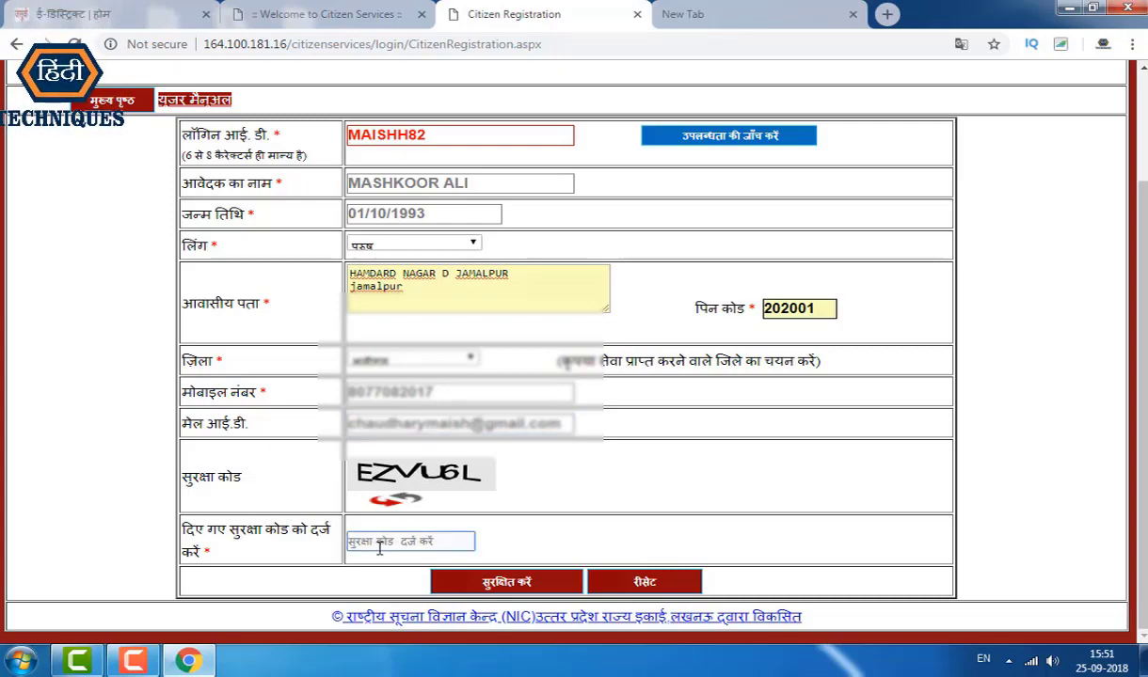
pyautogui.write('EZVU6L')
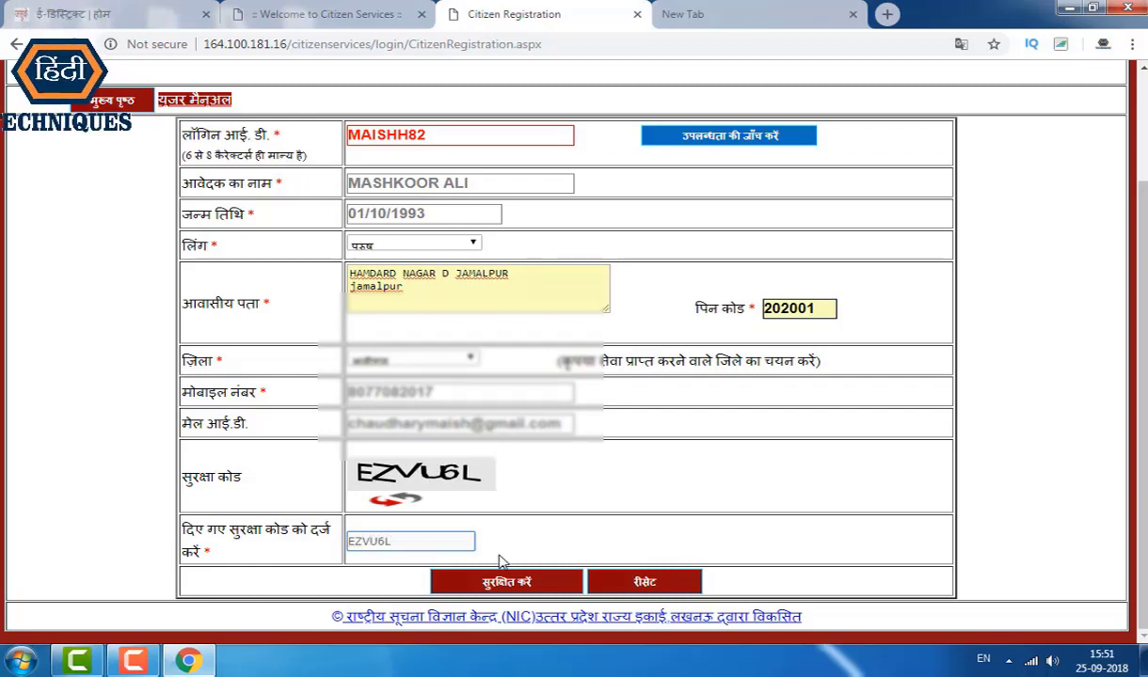
# Step: Submit the form, re-enter the security code after the wrong-code alert, and save again
pyautogui.click(506, 581)
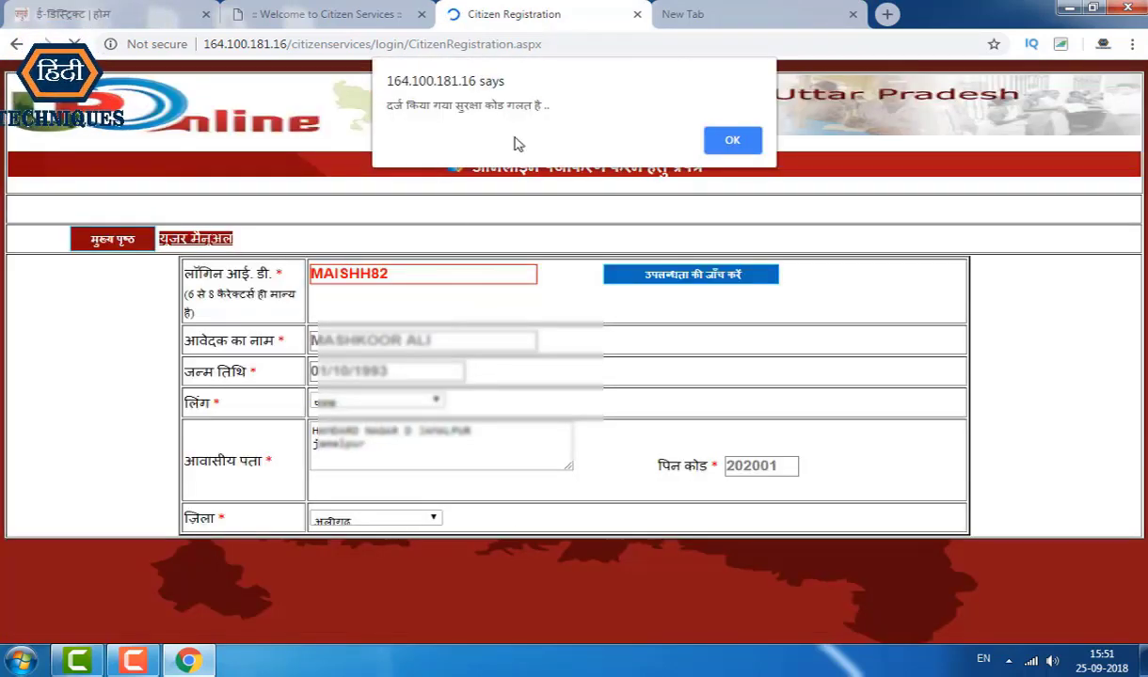
pyautogui.press('Return')
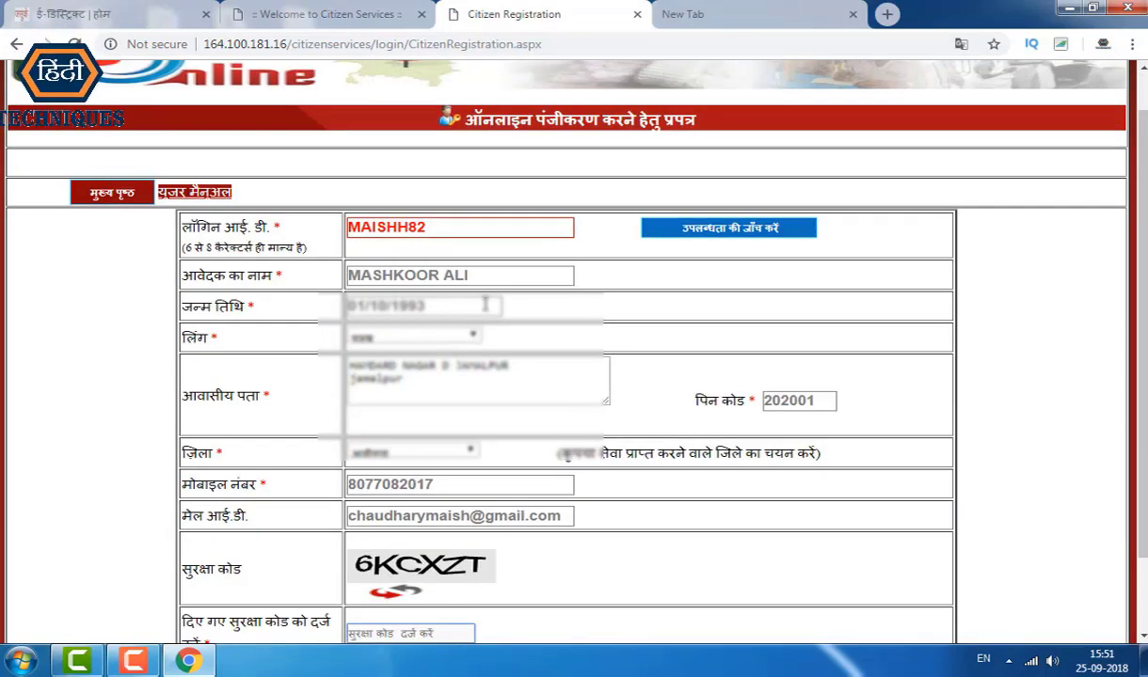
pyautogui.scroll(-2, 518, 325)
pyautogui.click(372, 545)
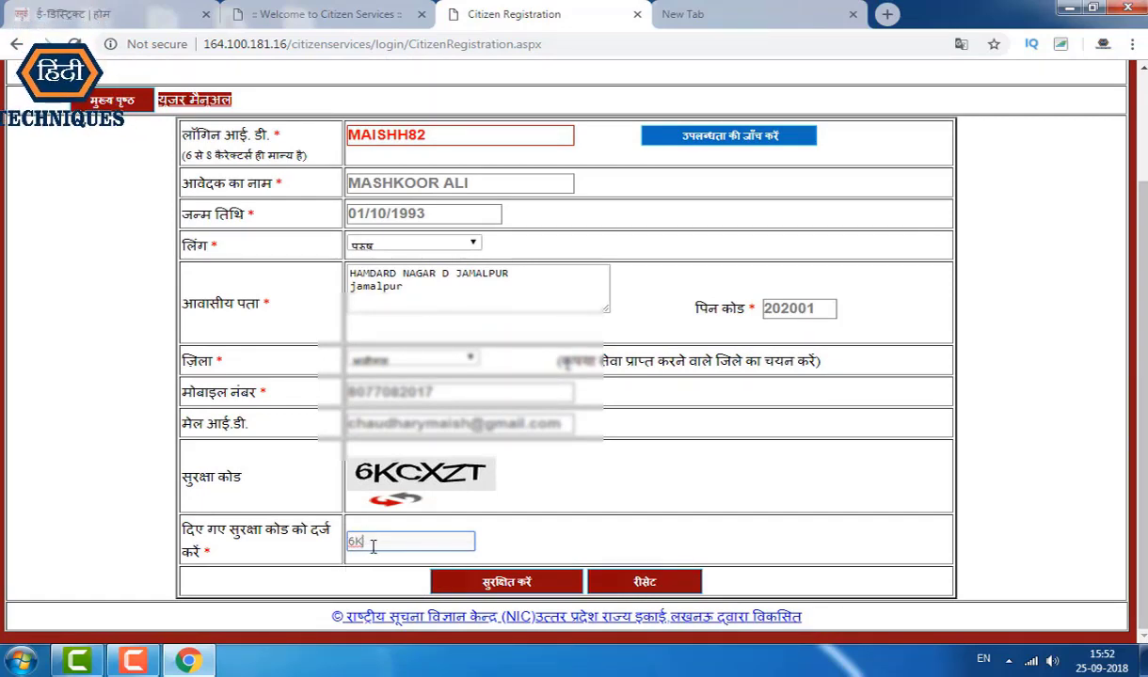
pyautogui.write('XZT')
pyautogui.click(491, 581)
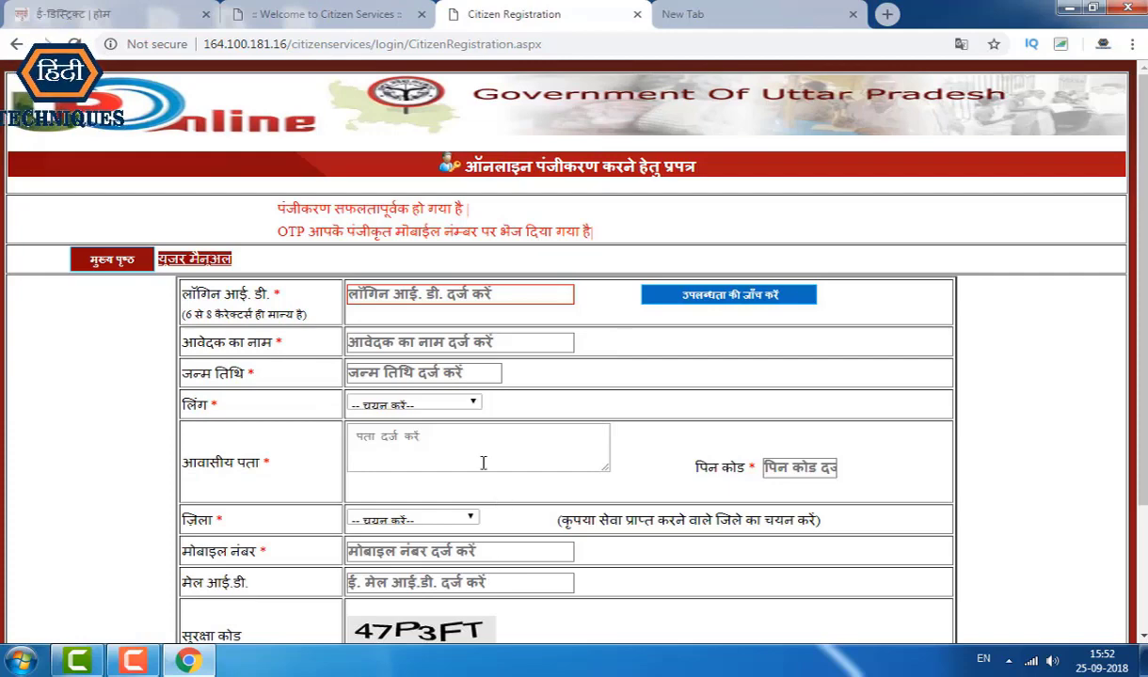
# Step: Highlight the registration success and OTP-sent messages and review the page
pyautogui.moveTo(272, 209); pyautogui.dragTo(447, 201)
pyautogui.moveTo(287, 232); pyautogui.dragTo(381, 233)
pyautogui.moveTo(468, 232); pyautogui.dragTo(577, 232)
pyautogui.scroll(-1, 478, 347)
pyautogui.scroll(-1, 478, 347)
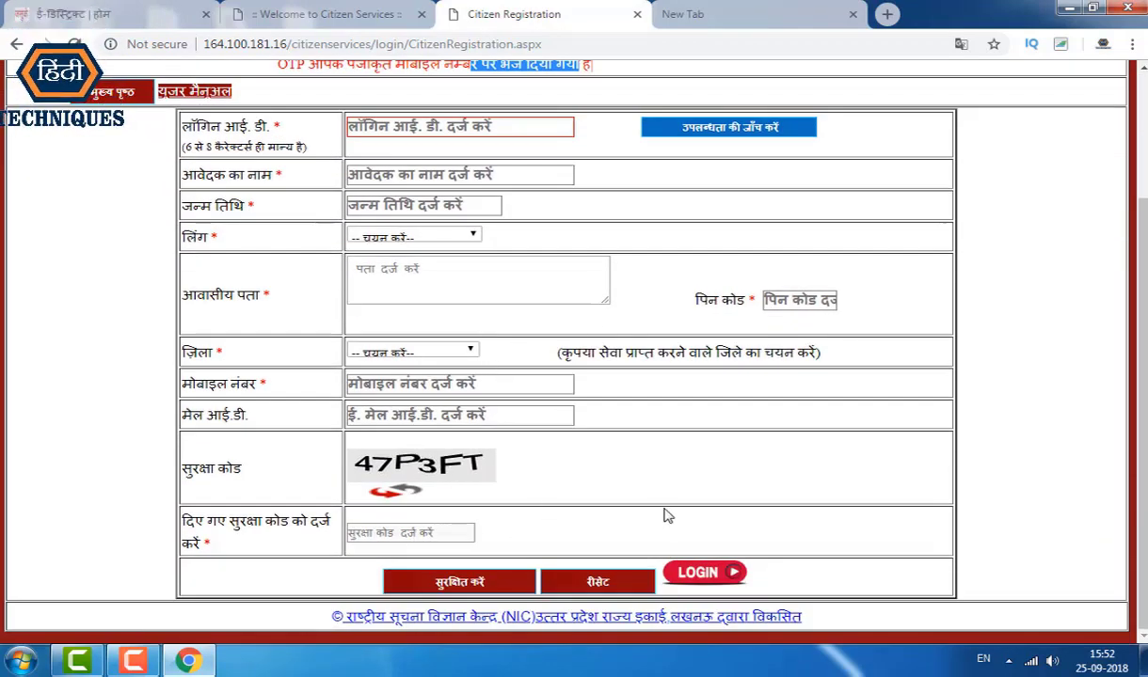
pyautogui.scroll(2, 649, 512)
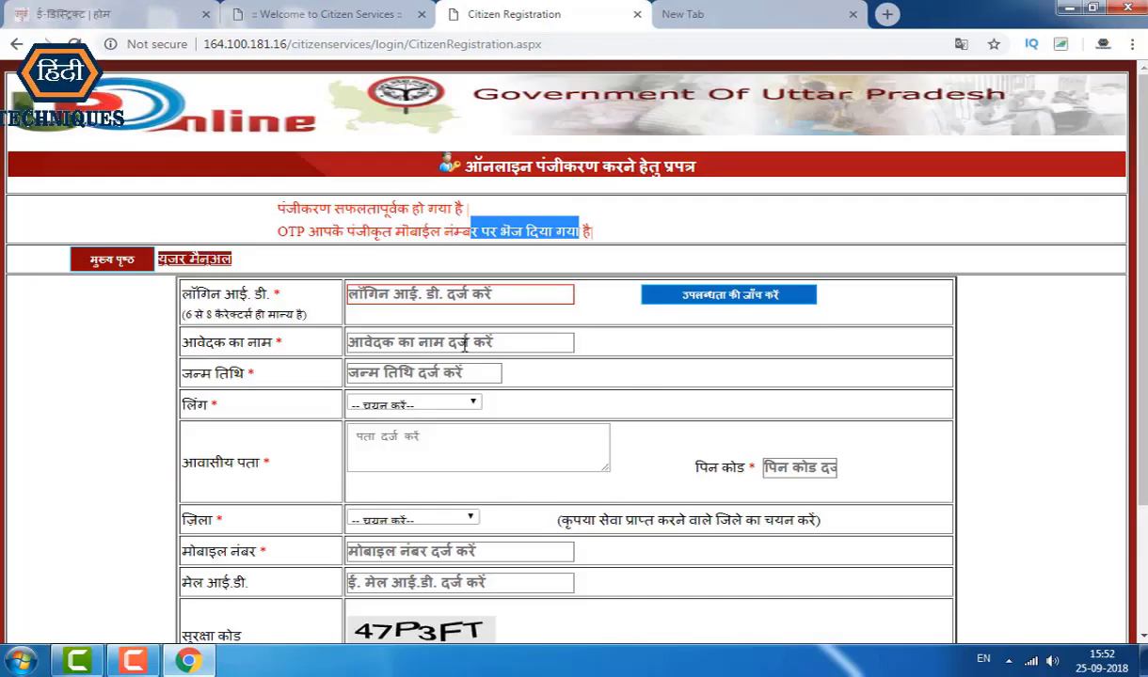
pyautogui.scroll(-2, 531, 324)
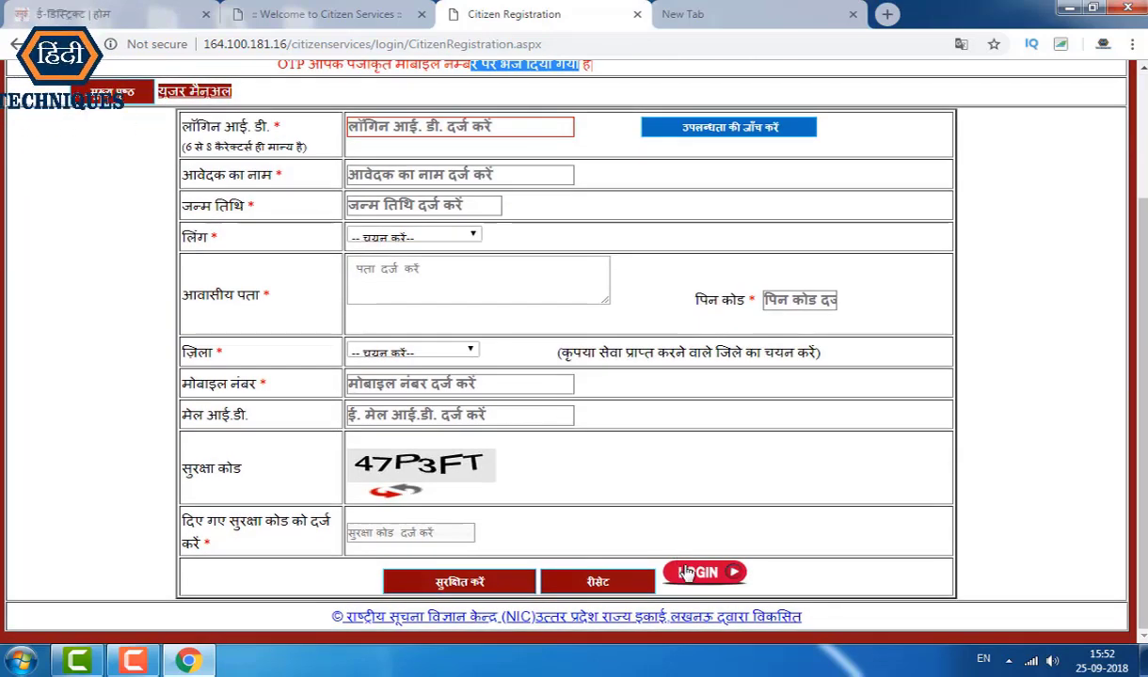
pyautogui.scroll(1, 697, 573)
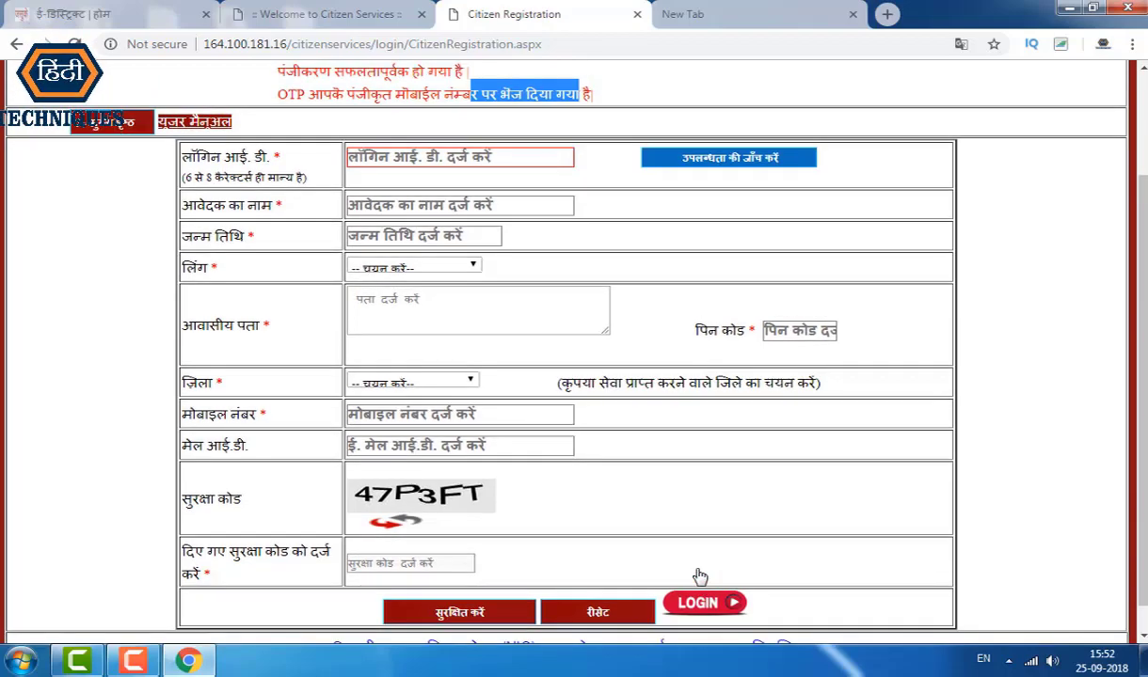
pyautogui.scroll(-1, 658, 468)
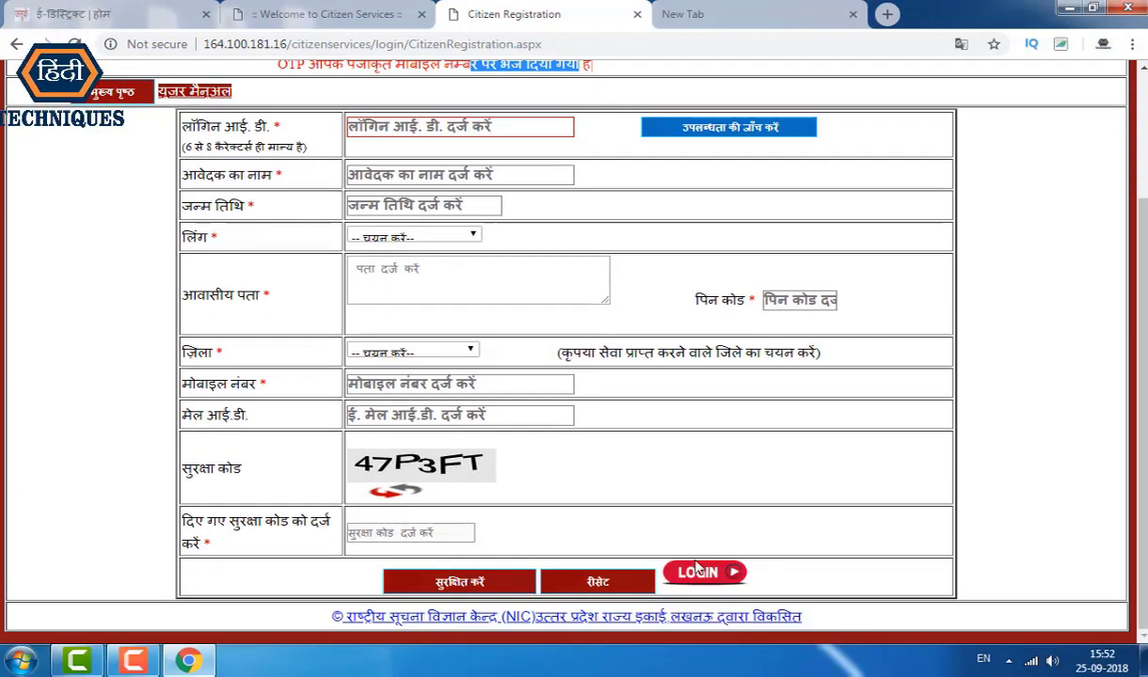
# Step: Log in with the new login ID, the temporary password and the image security code
pyautogui.click(700, 573)
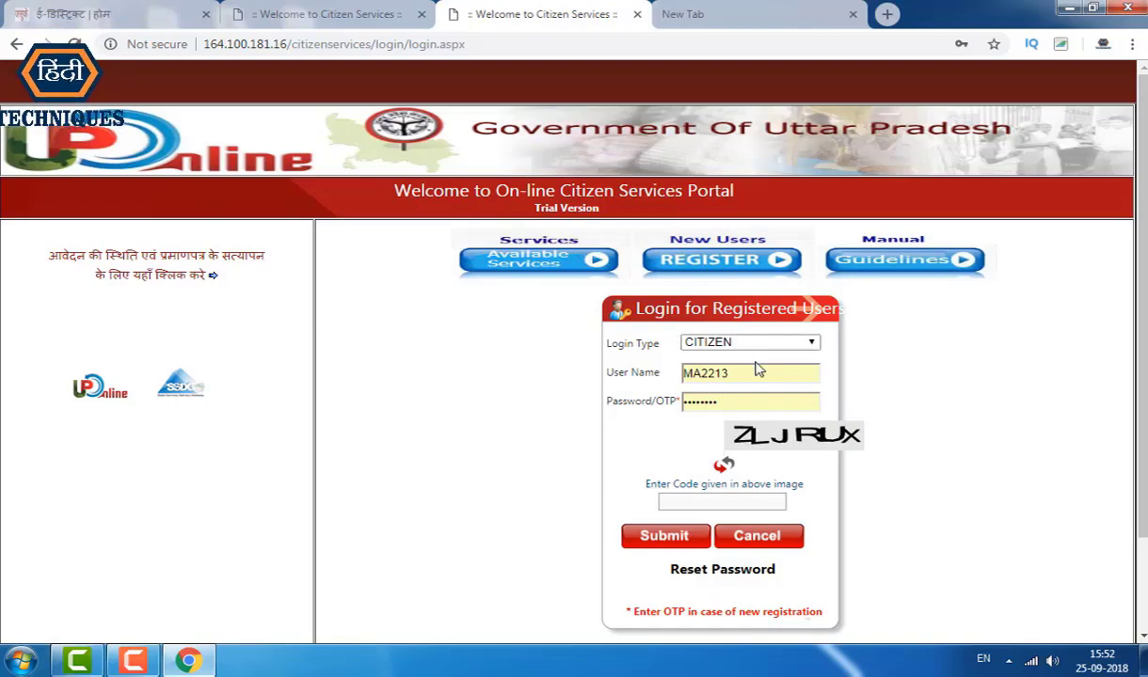
pyautogui.doubleClick(715, 373)
pyautogui.write('MAISHH82')
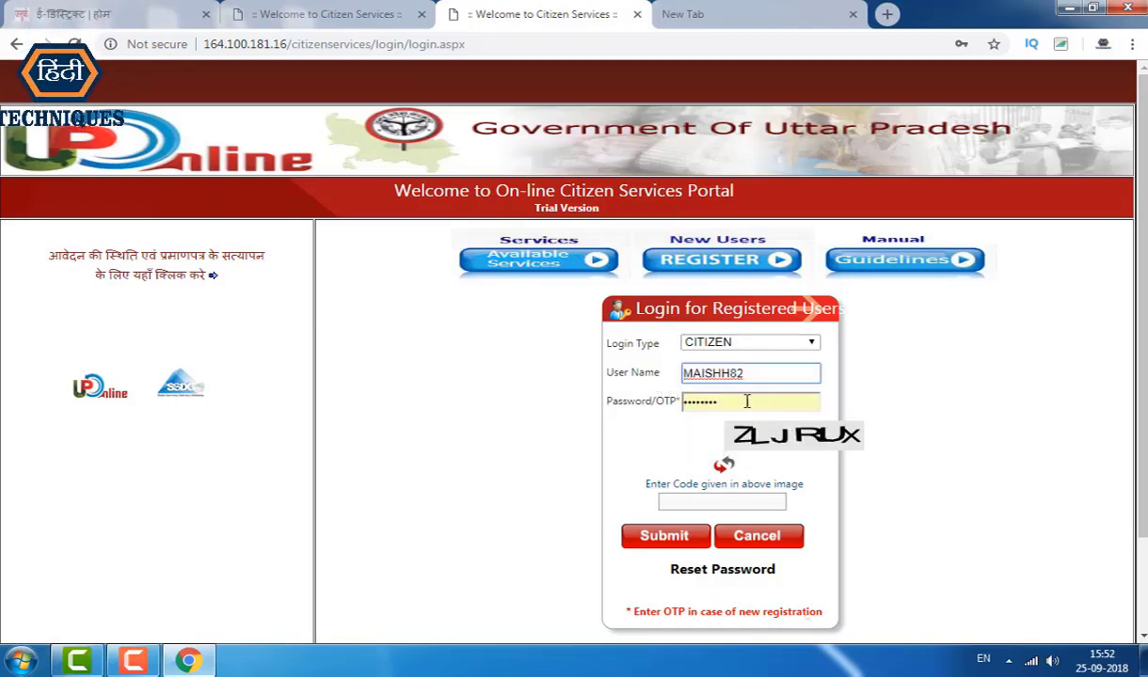
pyautogui.doubleClick(761, 400)
pyautogui.press('BackSpace')
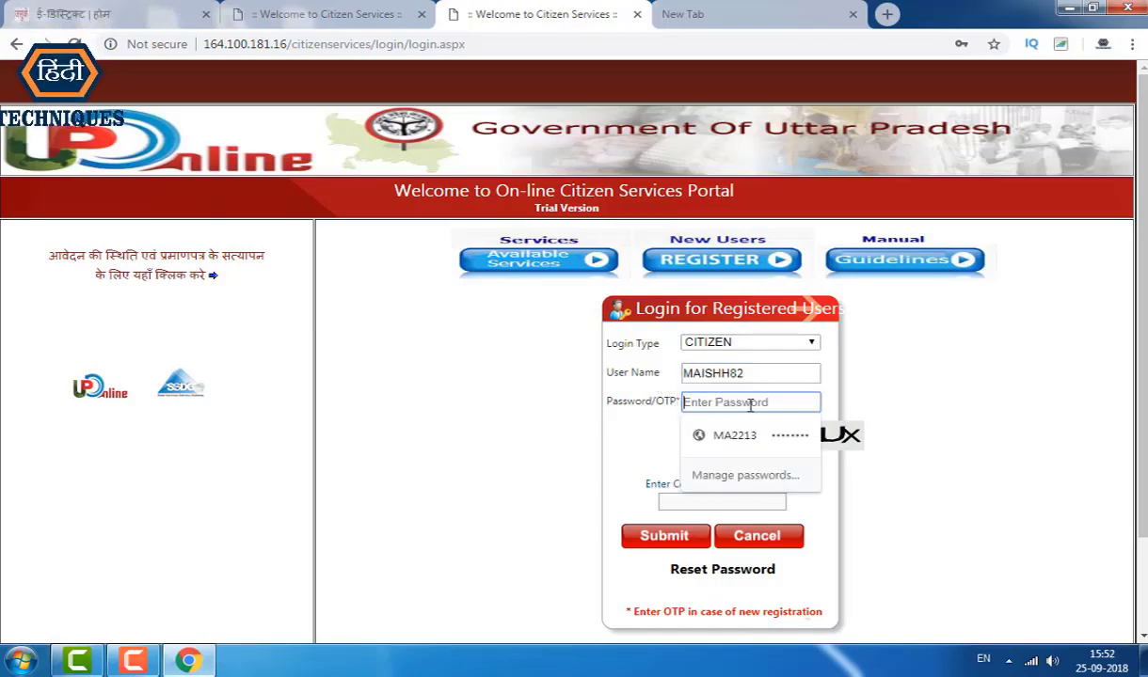
pyautogui.write('••••••••')
pyautogui.click(724, 499)
pyautogui.write('ZLJRUX')
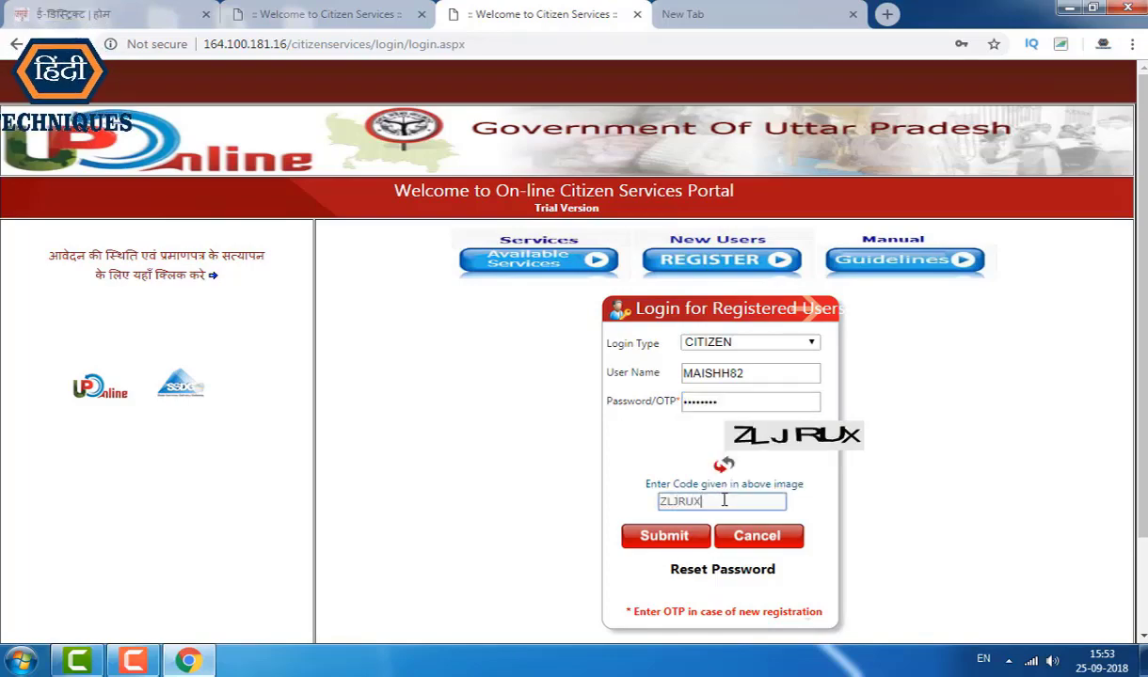
pyautogui.click(671, 536)
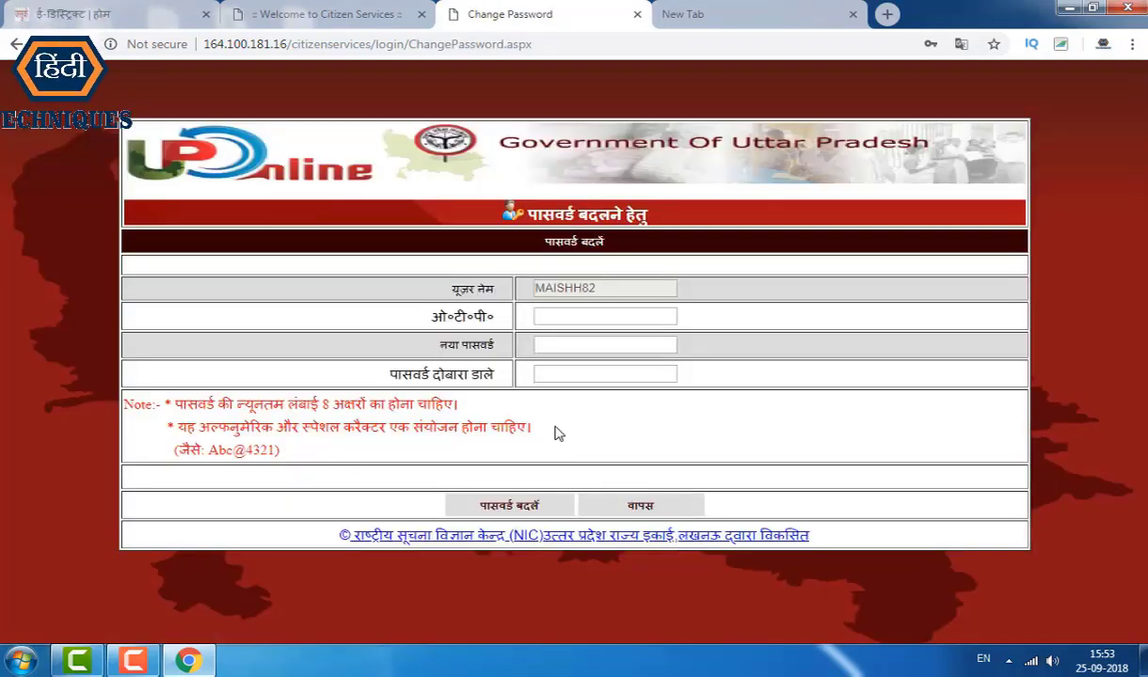
# Step: Enter the OTP and a new password twice, then submit with पासवर्ड बदलें
pyautogui.click(567, 316)
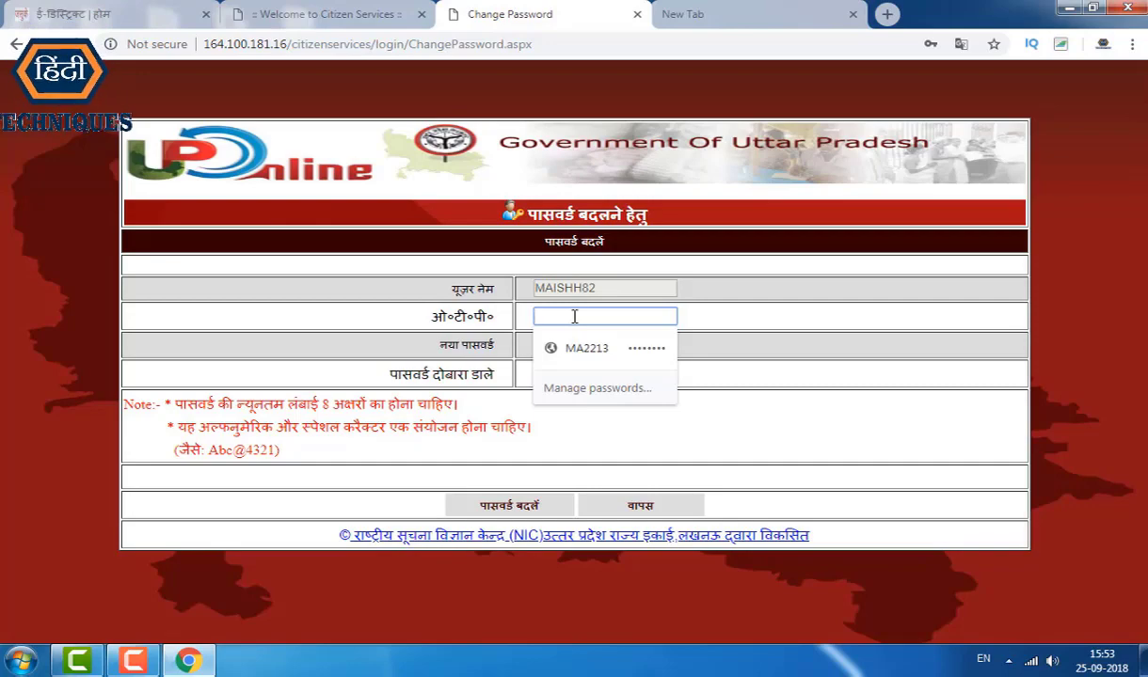
pyautogui.write('1')
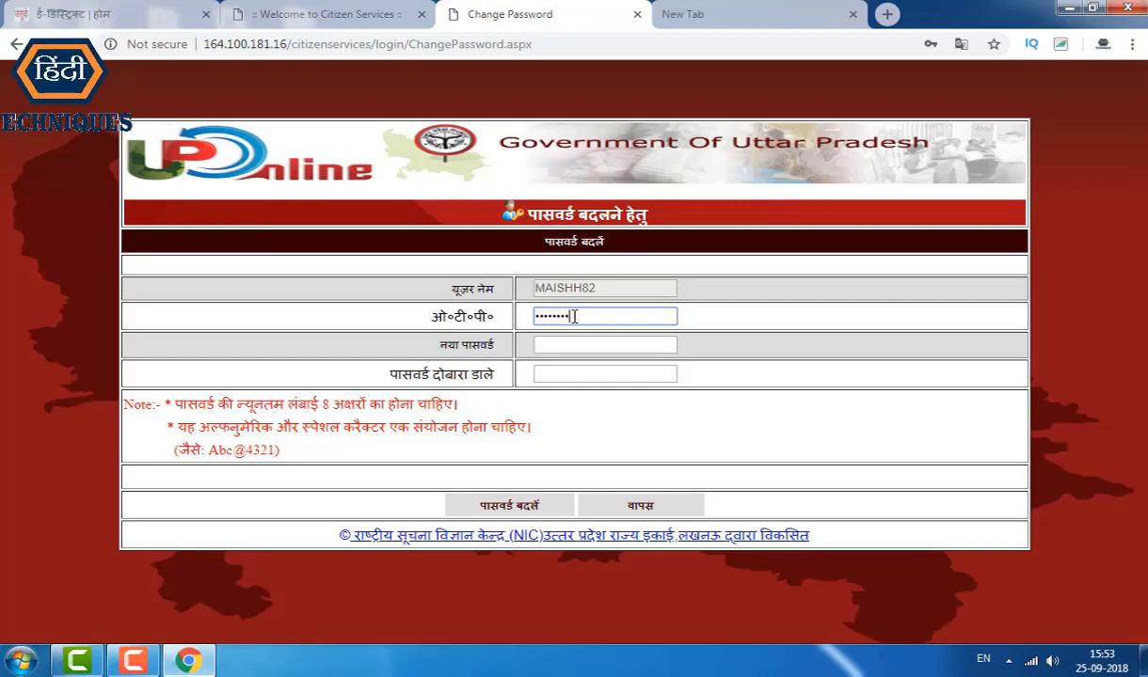
pyautogui.click(569, 347)
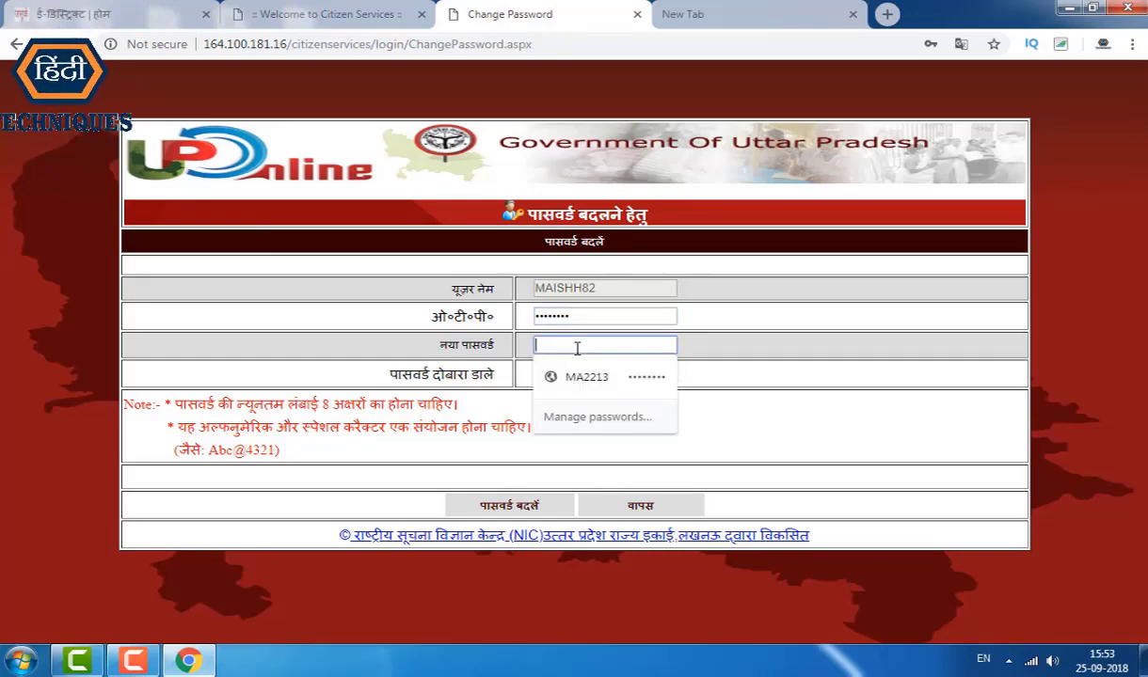
pyautogui.write('a')
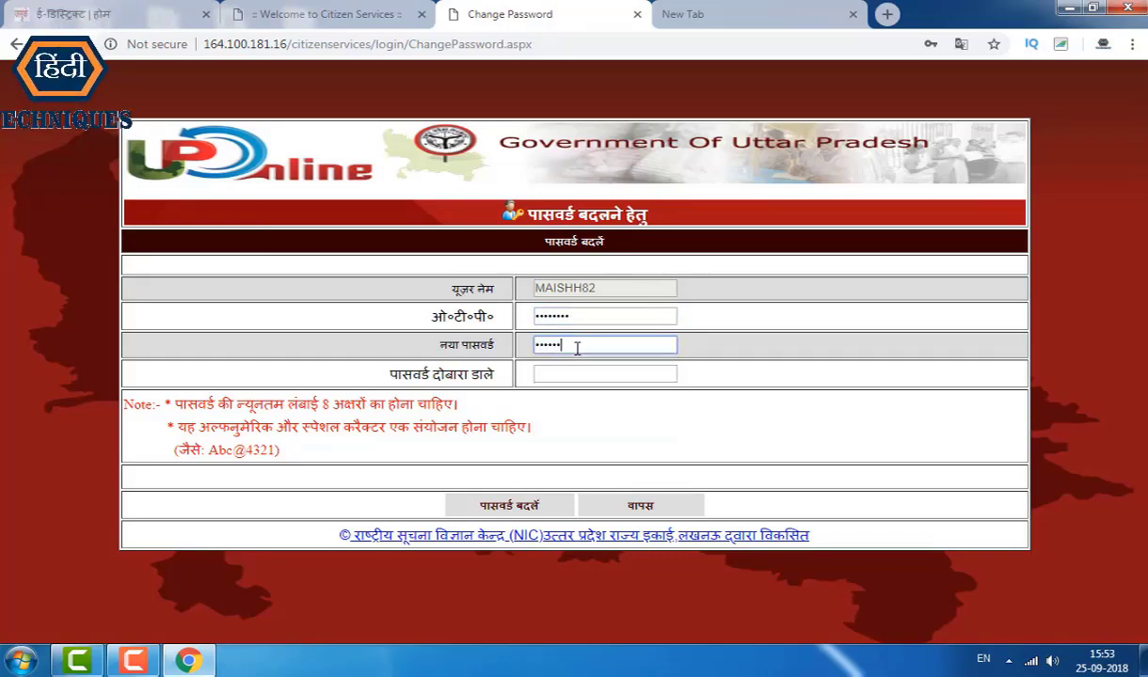
pyautogui.click(603, 376)
pyautogui.write('a')
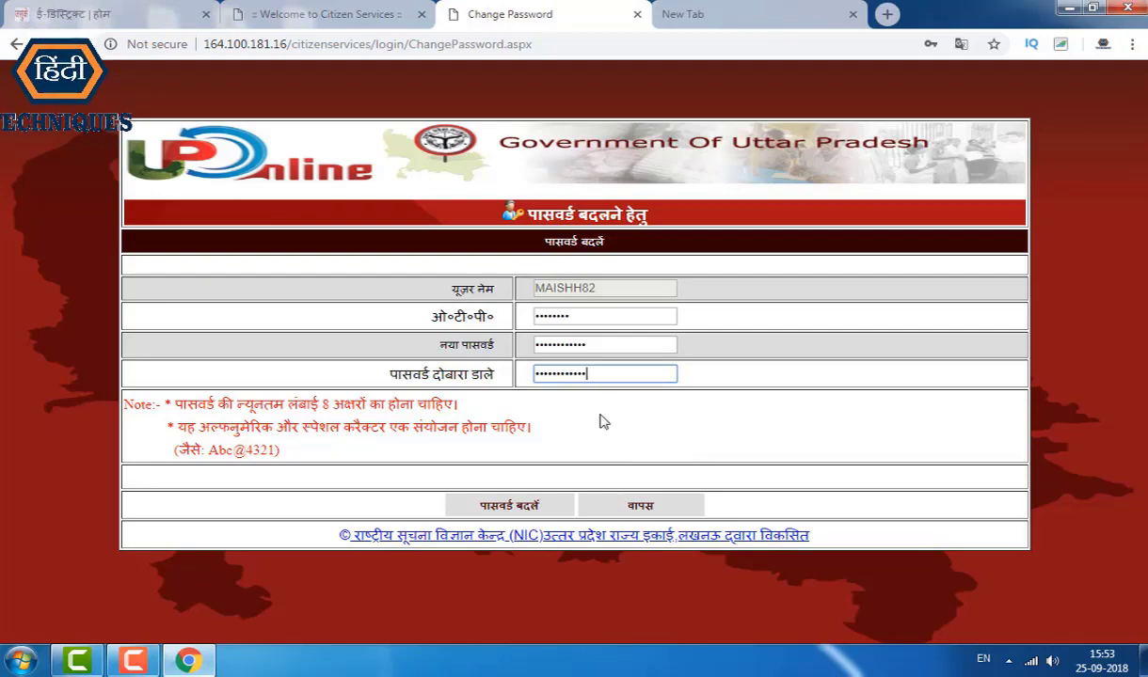
pyautogui.click(517, 506)
pyautogui.moveTo(499, 264); pyautogui.dragTo(665, 265)
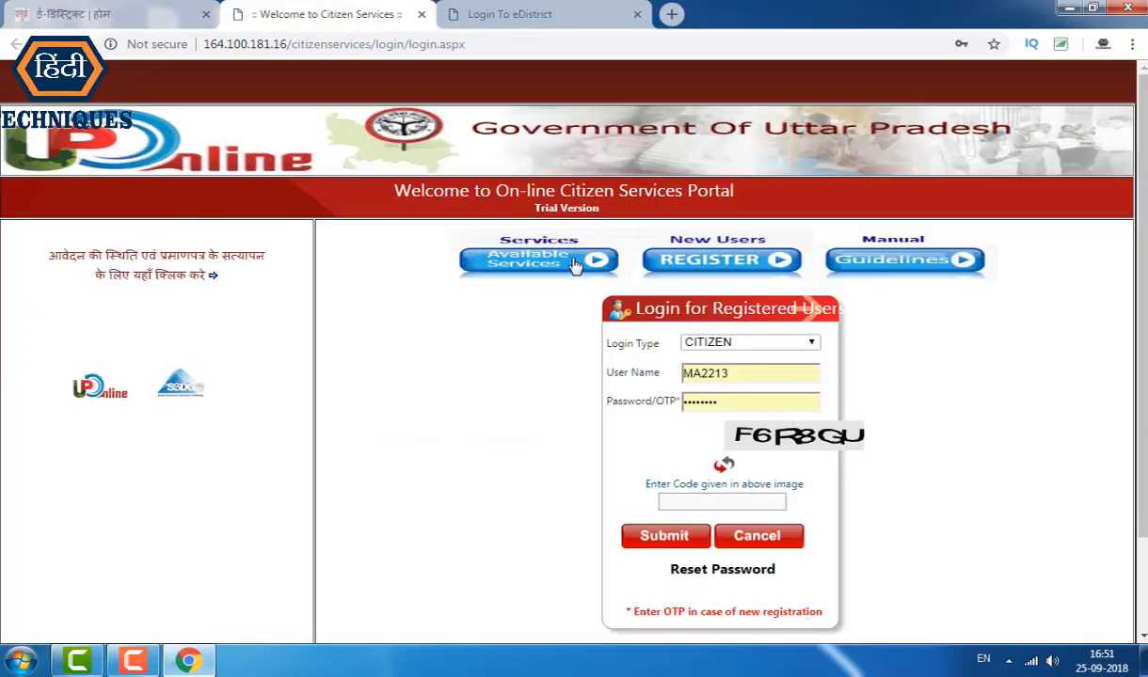
# Step: Close the old tabs and open the citizen login page with CITIZEN login type
pyautogui.click(419, 17)
pyautogui.click(419, 16)
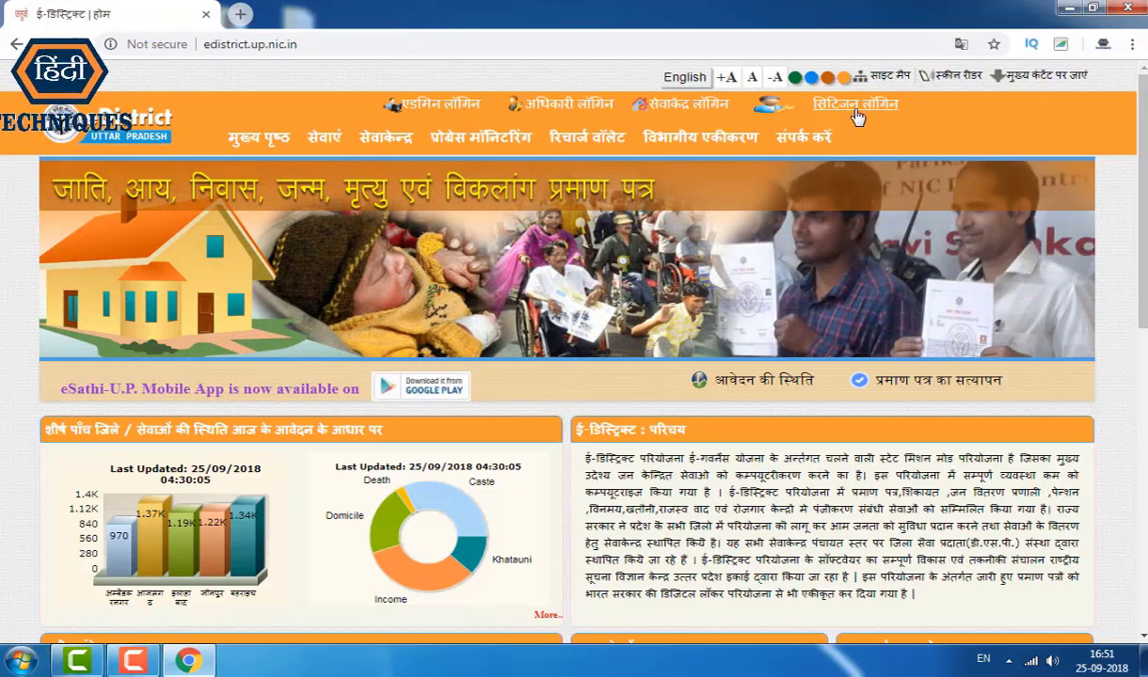
pyautogui.click(856, 111)
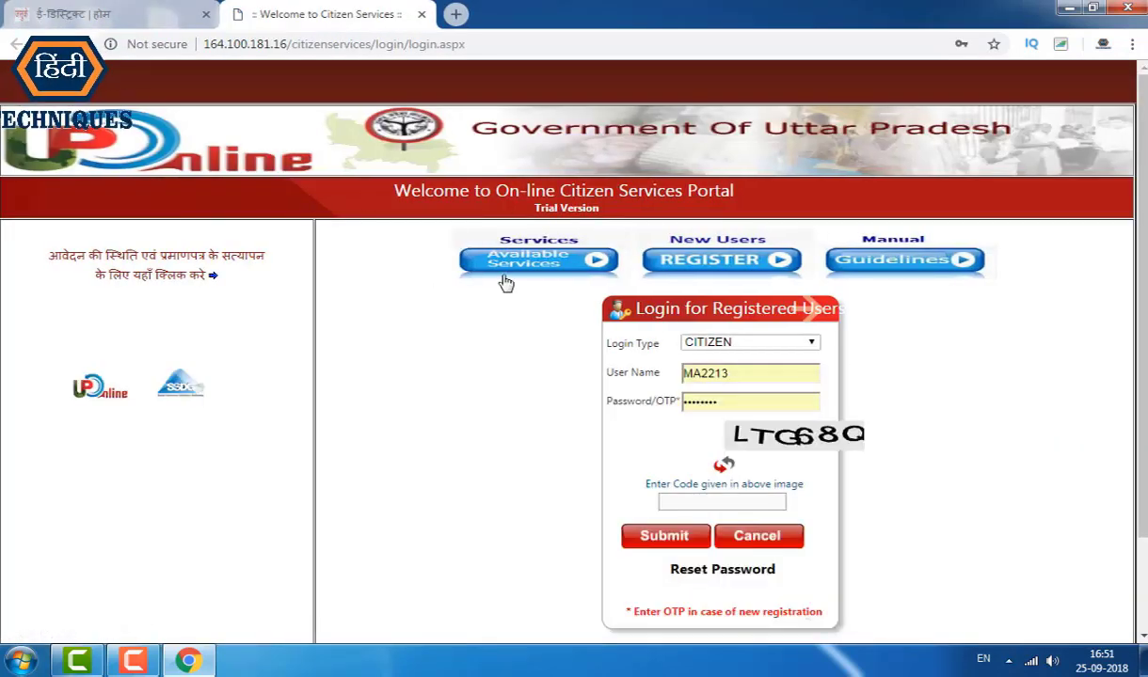
pyautogui.click(739, 346)
pyautogui.click(741, 355)
# Step: Sign in with the new user name, new password and image security code
pyautogui.doubleClick(758, 376)
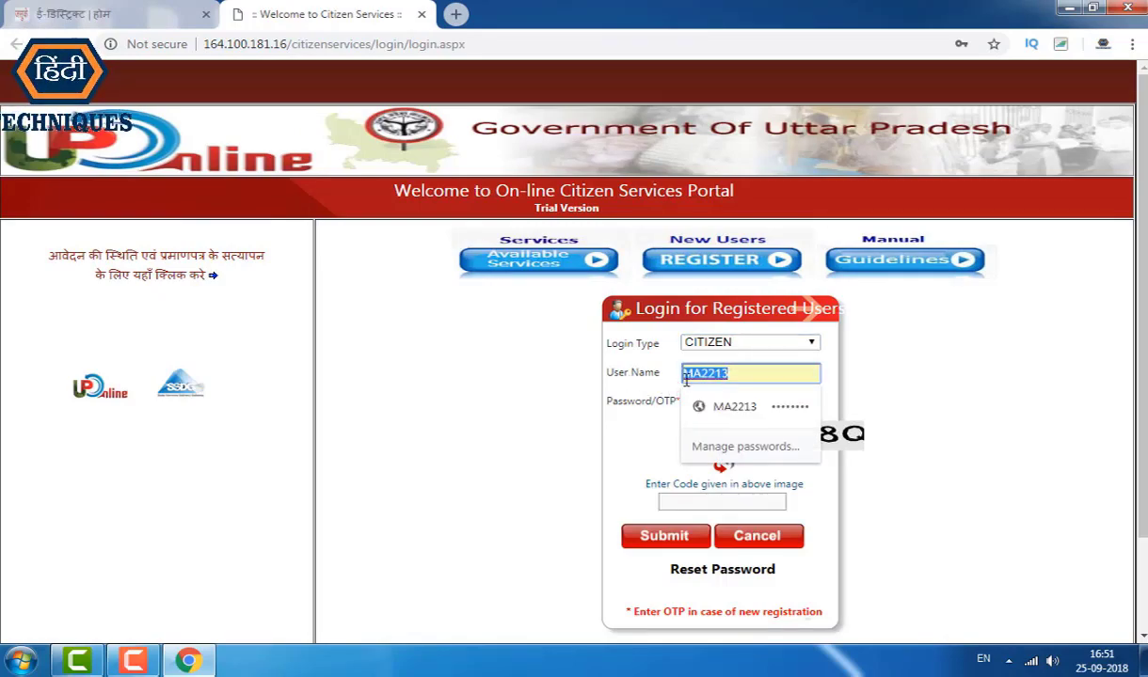
pyautogui.press('BackSpace')
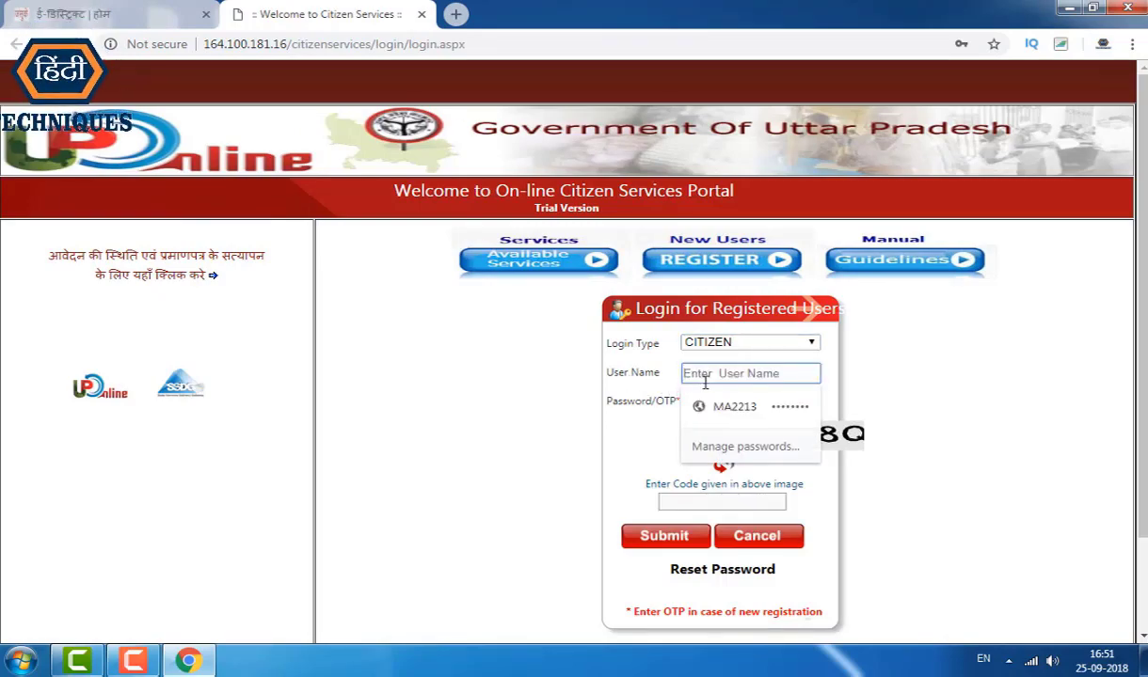
pyautogui.write('MAI')
pyautogui.click(737, 414)
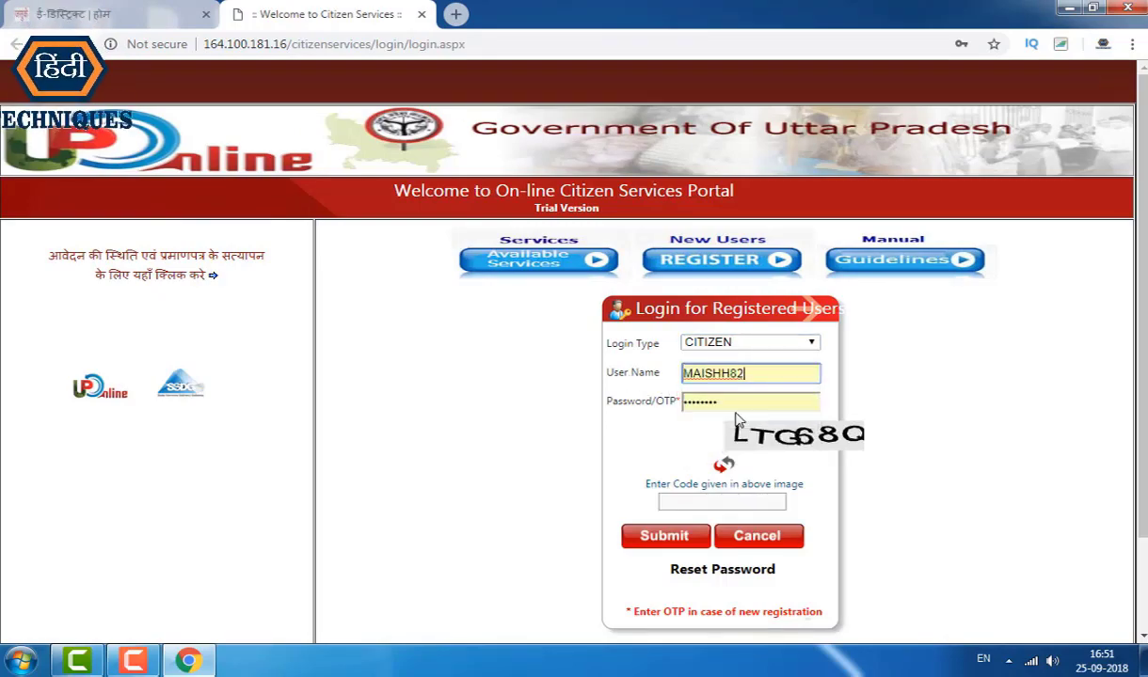
pyautogui.press('Tab')
pyautogui.write('a')
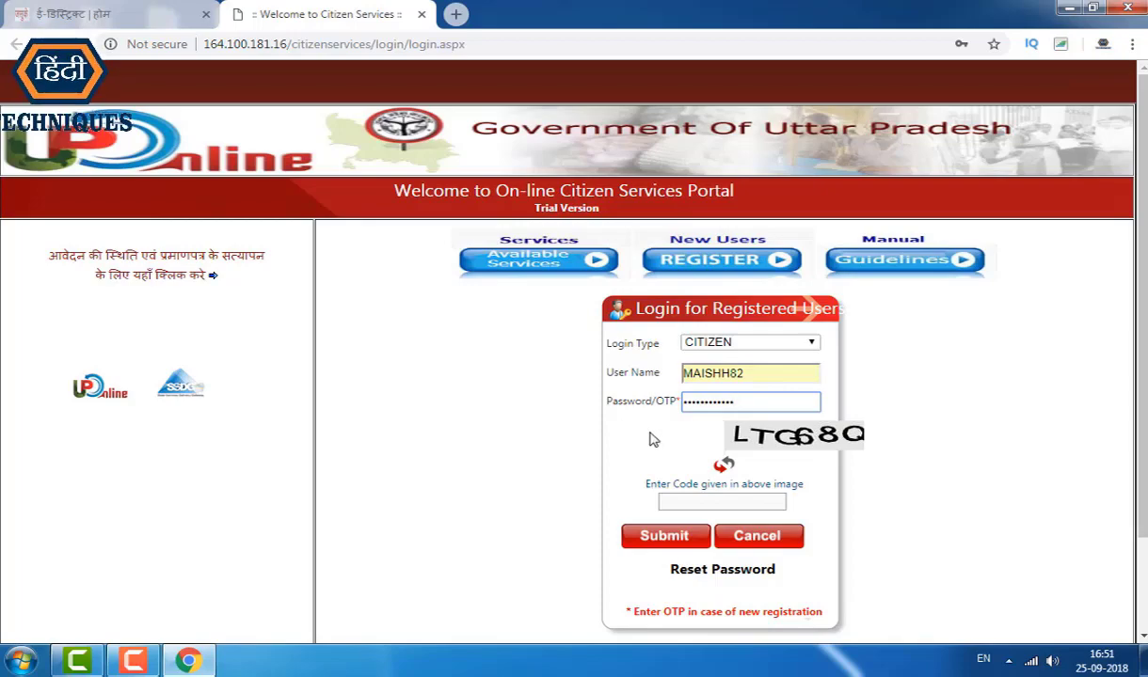
pyautogui.click(688, 500)
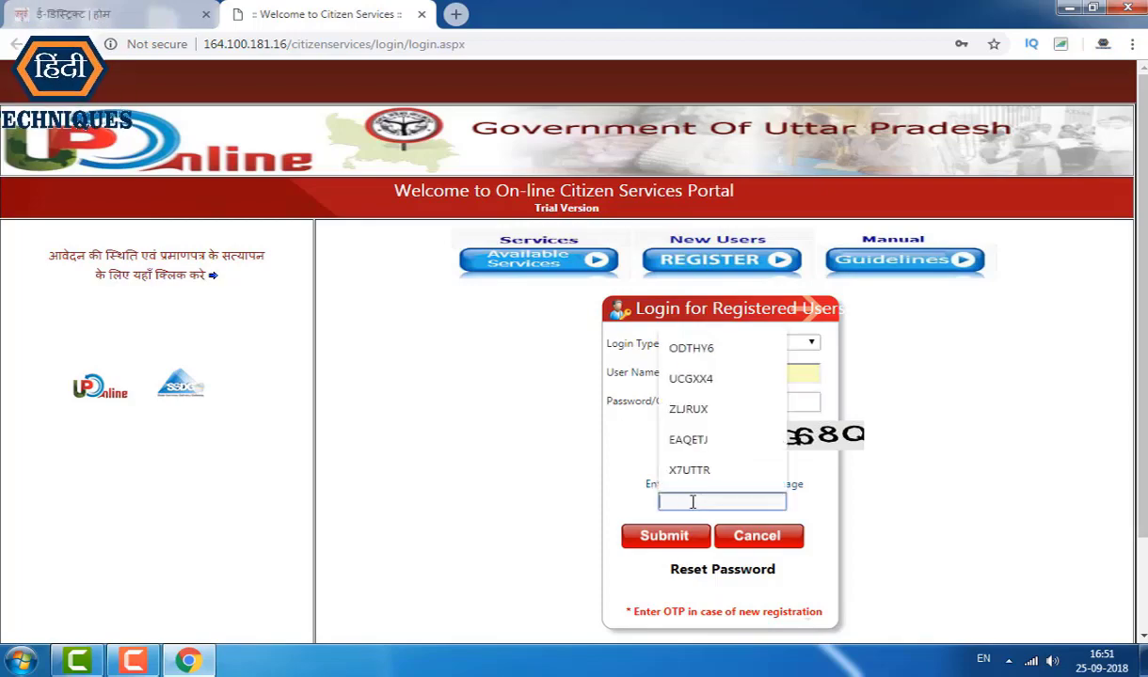
pyautogui.click(745, 501)
pyautogui.click(748, 500)
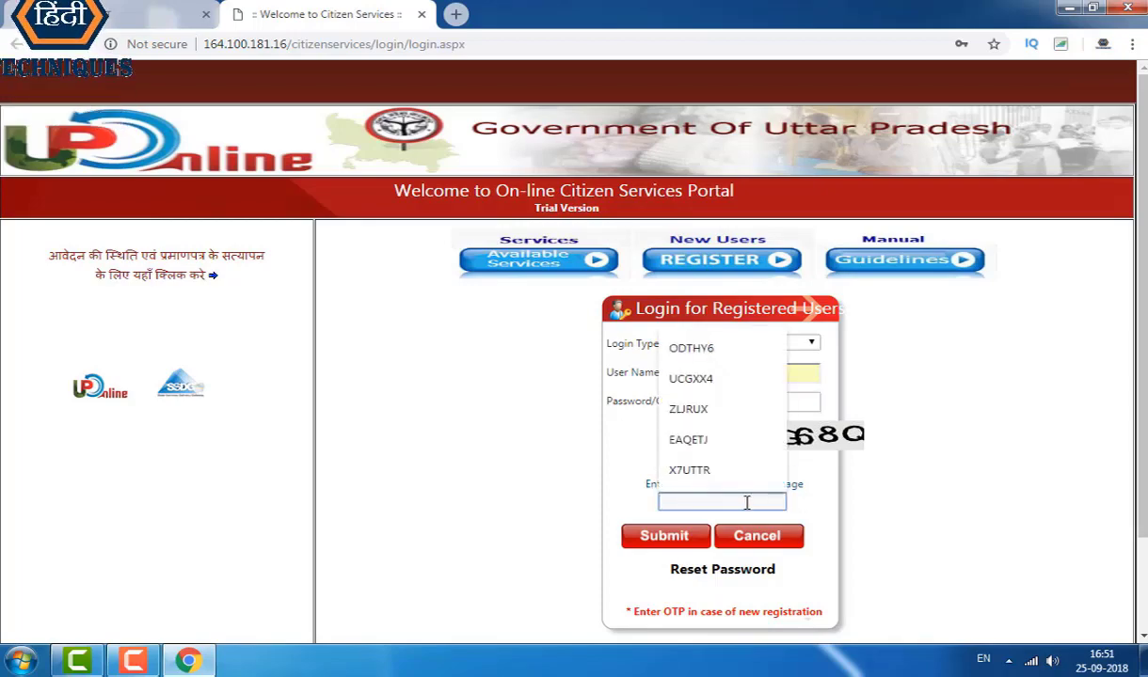
pyautogui.click(746, 502)
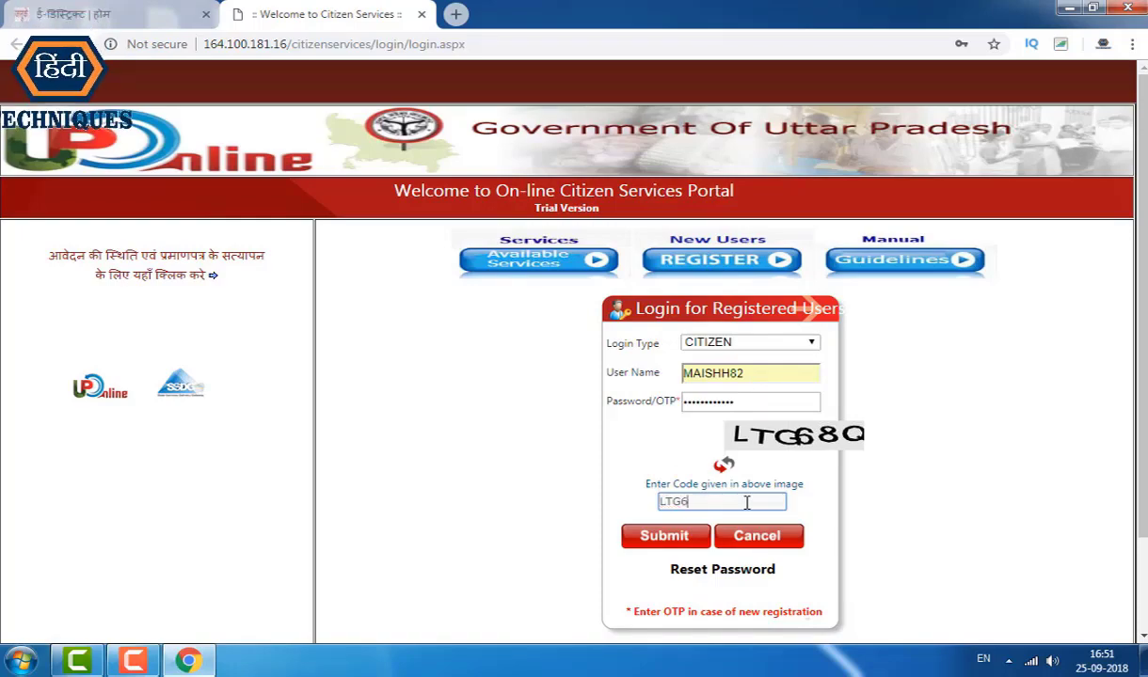
pyautogui.write('LTG68')
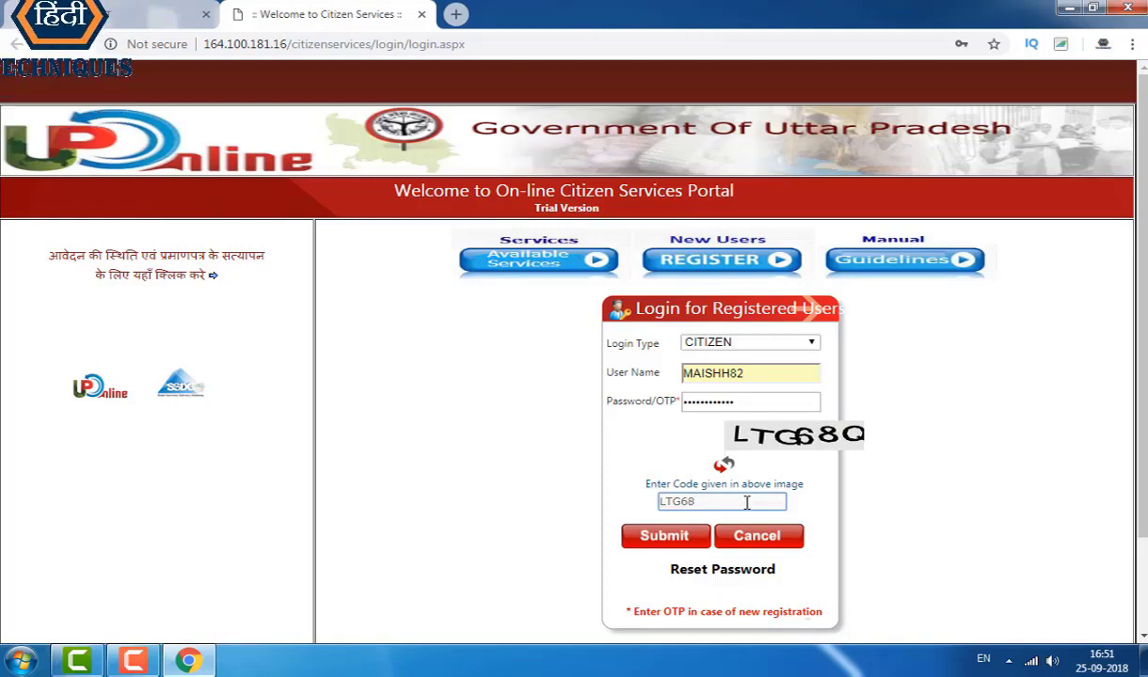
pyautogui.write('Q')
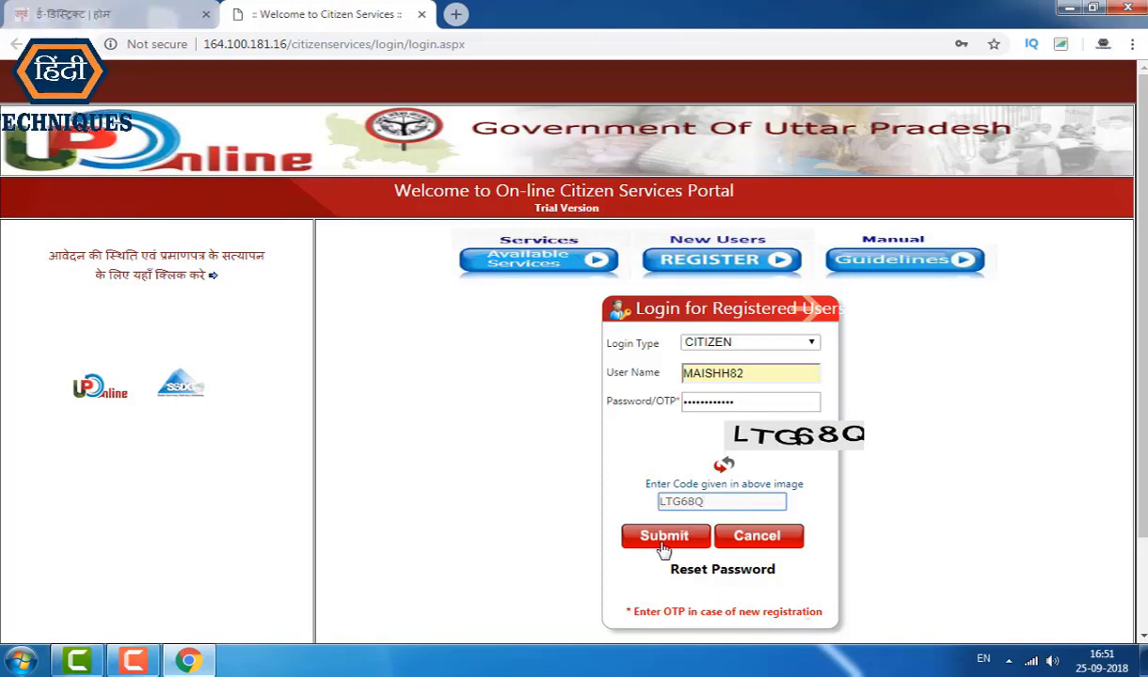
pyautogui.click(663, 536)
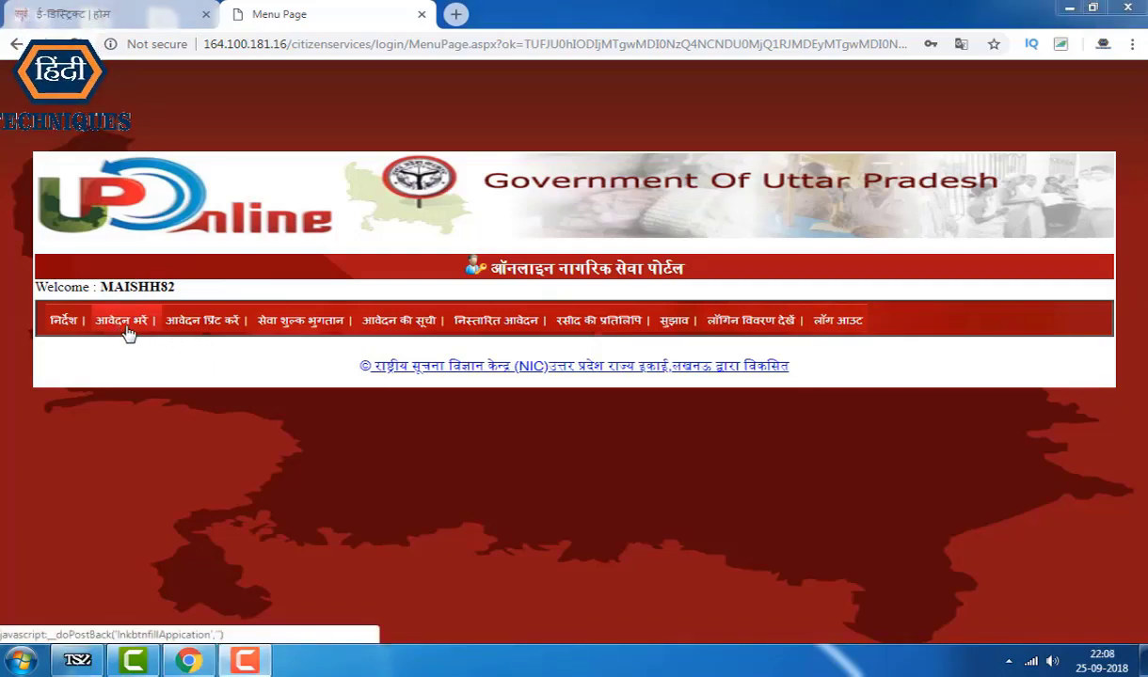
# Step: Under आवेदन भरें, choose निवास प्रमाण पत्र and open its application form
pyautogui.click(125, 321)
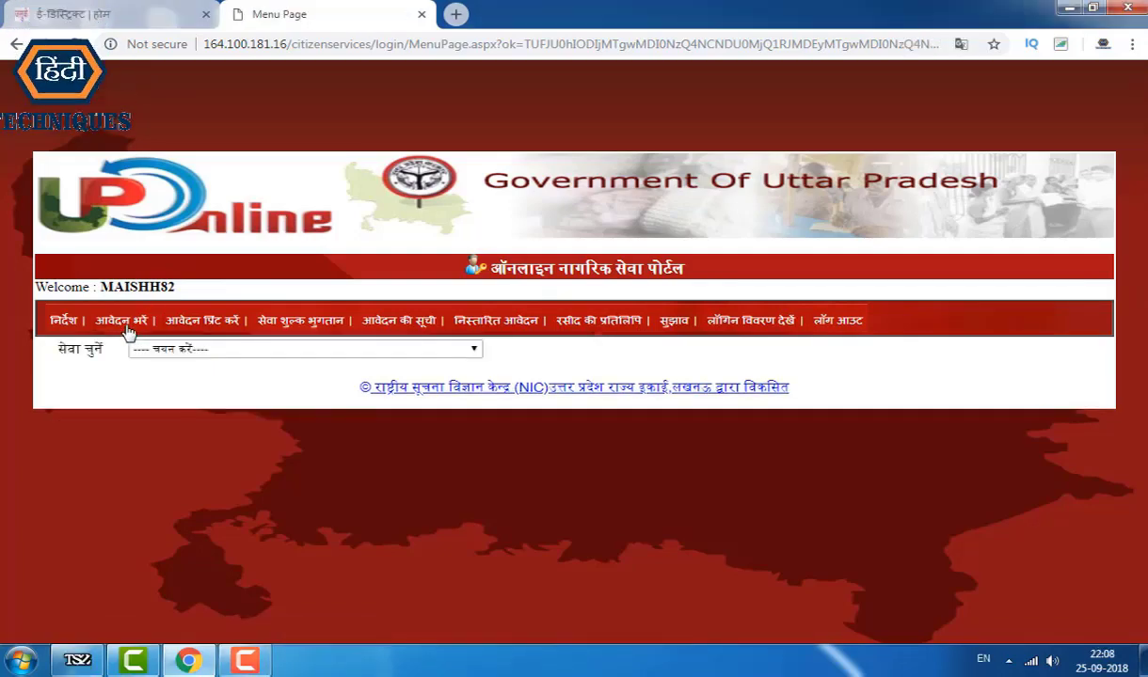
pyautogui.click(178, 354)
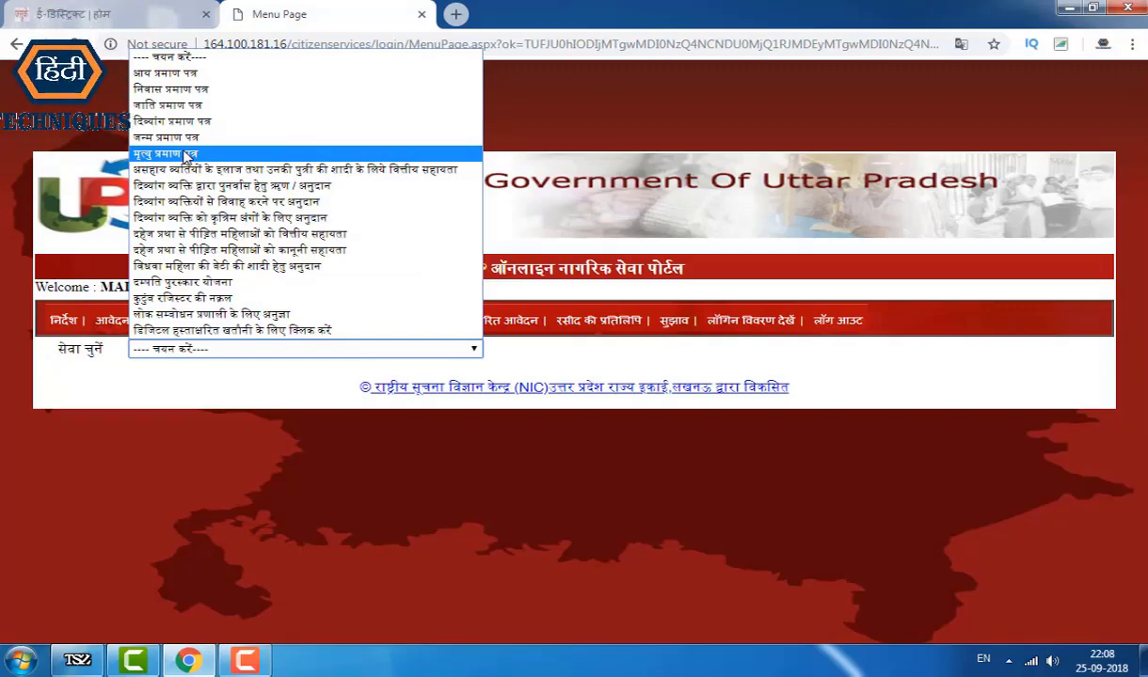
pyautogui.click(190, 90)
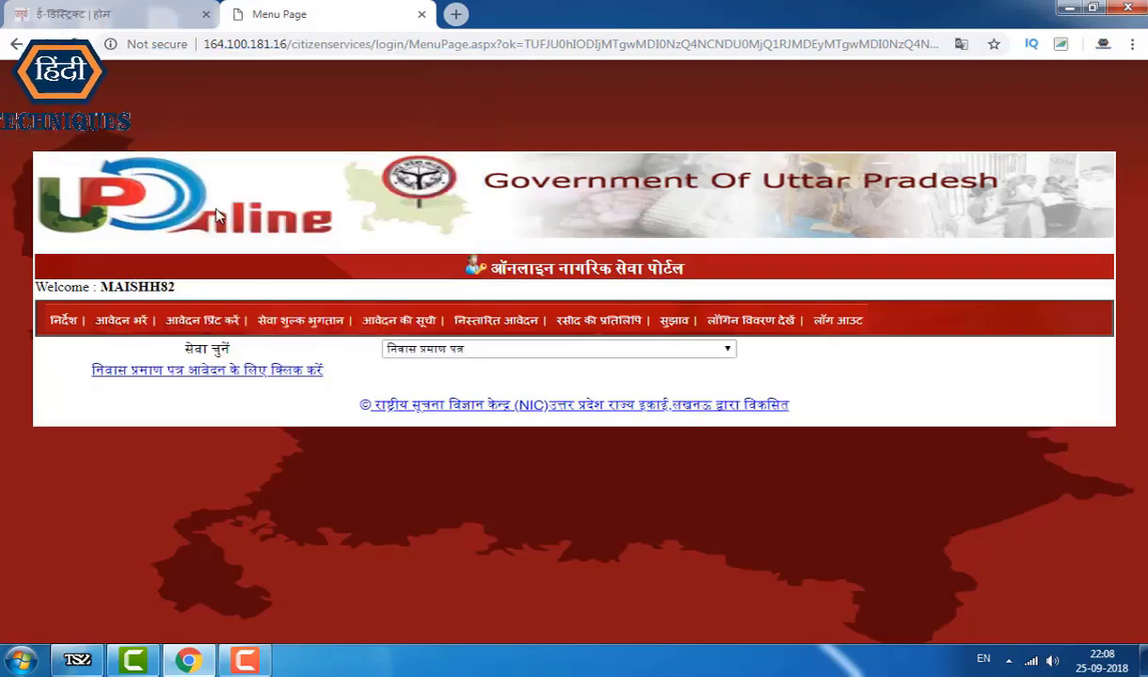
pyautogui.click(242, 377)
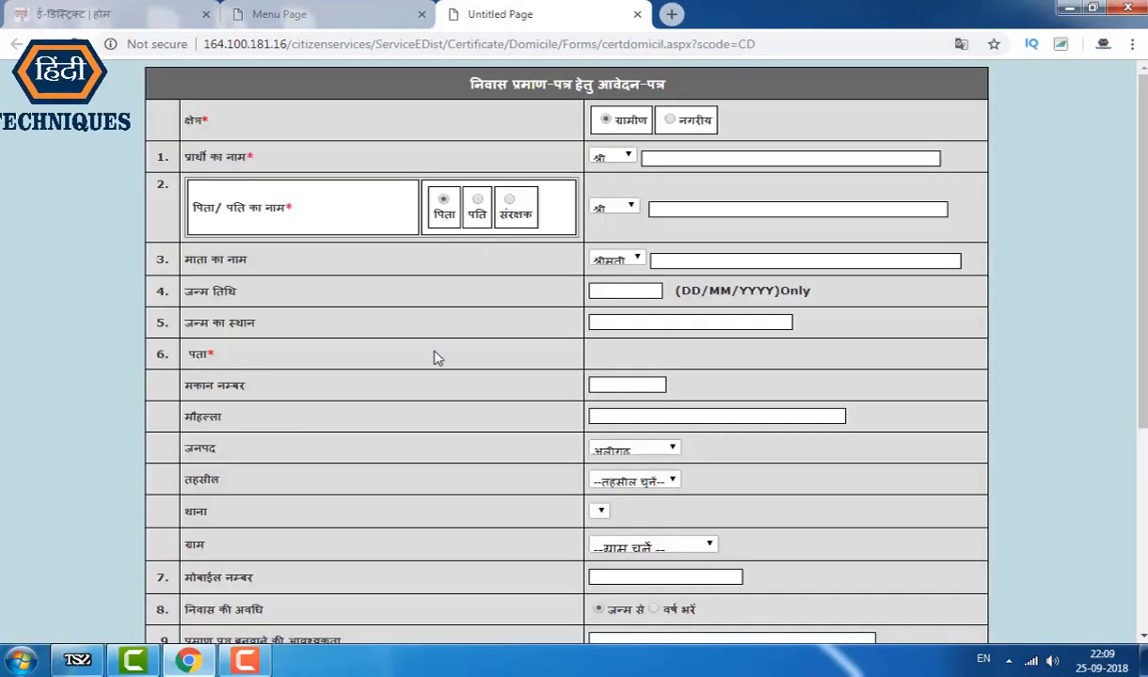
# Step: Mark the applicant's area as urban (नगरीय) and keep the title श्री across the name fields
pyautogui.scroll(-4, 452, 363)
pyautogui.scroll(3, 518, 386)
pyautogui.scroll(1, 557, 391)
pyautogui.click(670, 120)
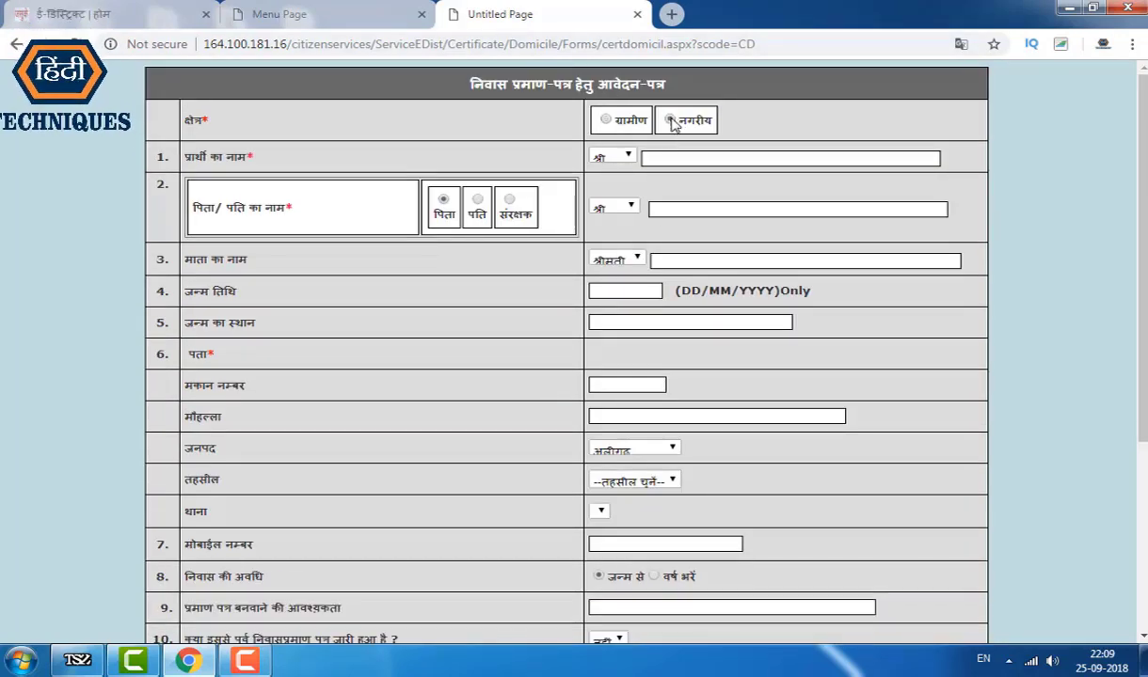
pyautogui.click(681, 159)
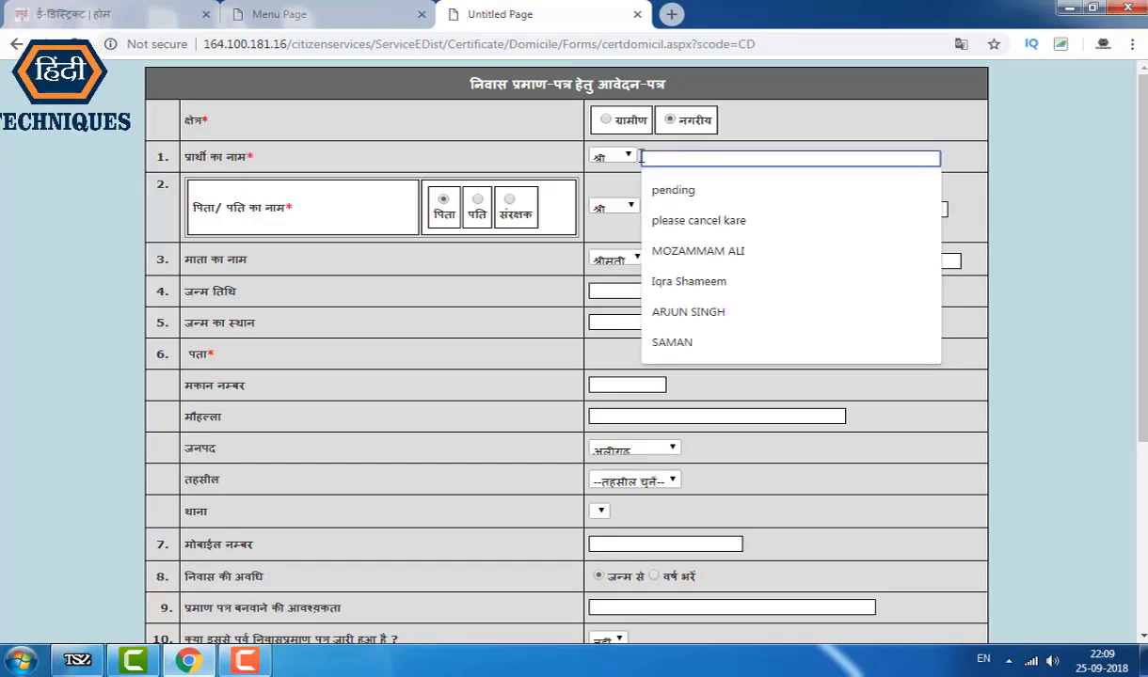
pyautogui.click(614, 157)
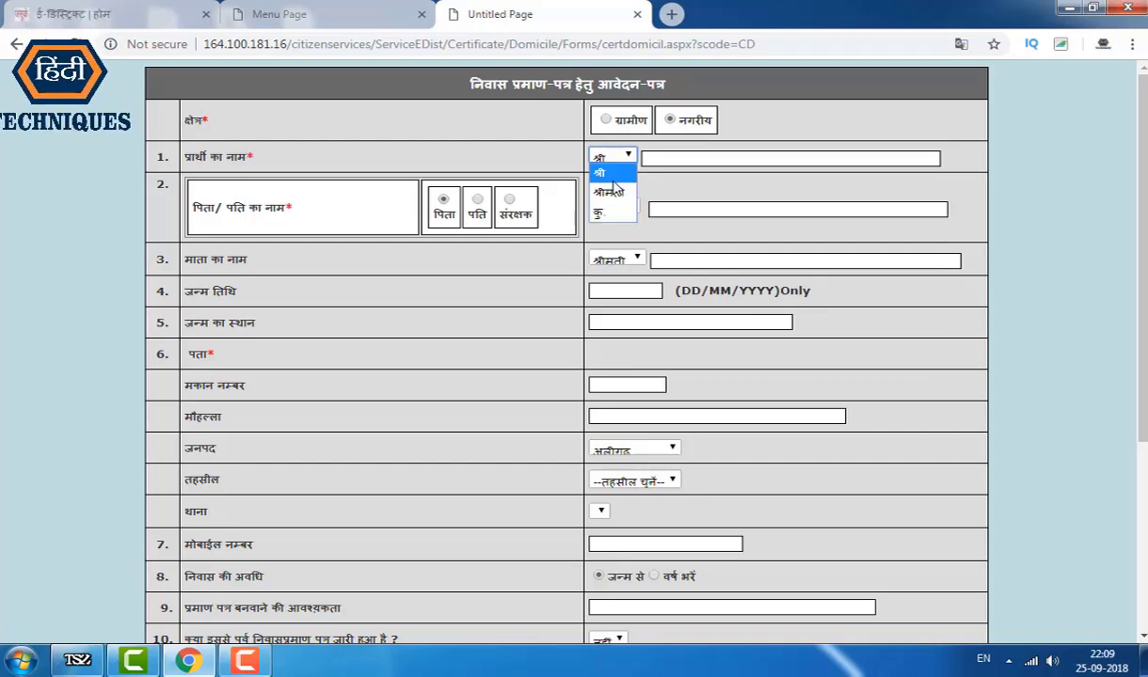
pyautogui.click(656, 161)
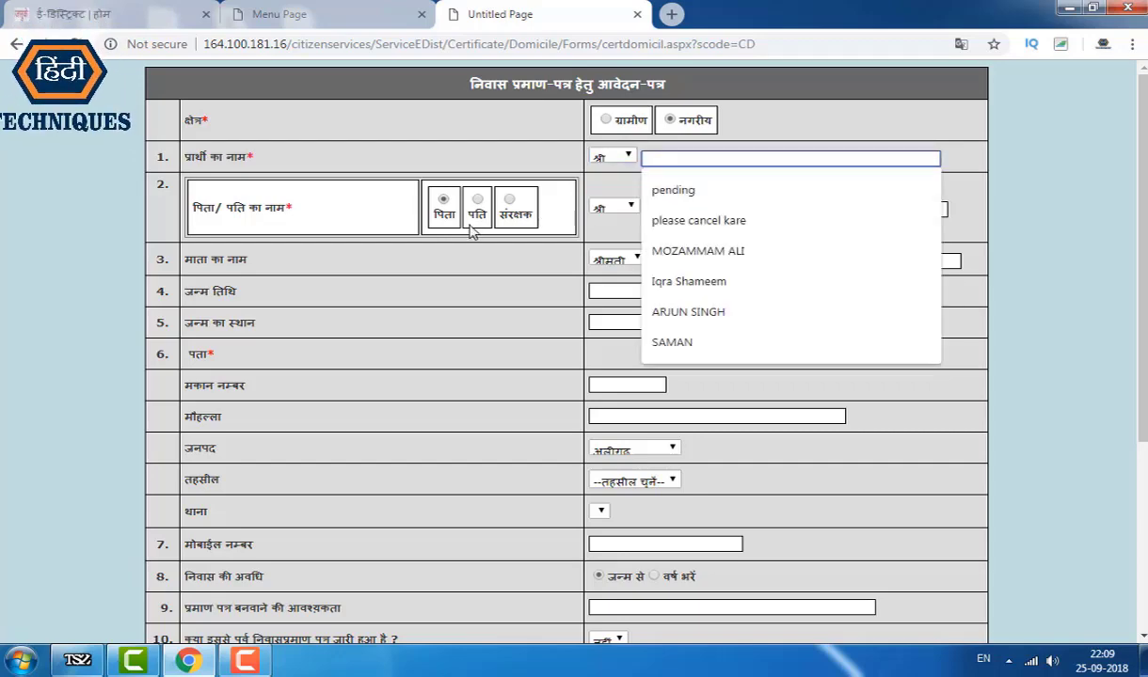
pyautogui.click(654, 209)
pyautogui.click(296, 249)
pyautogui.click(684, 262)
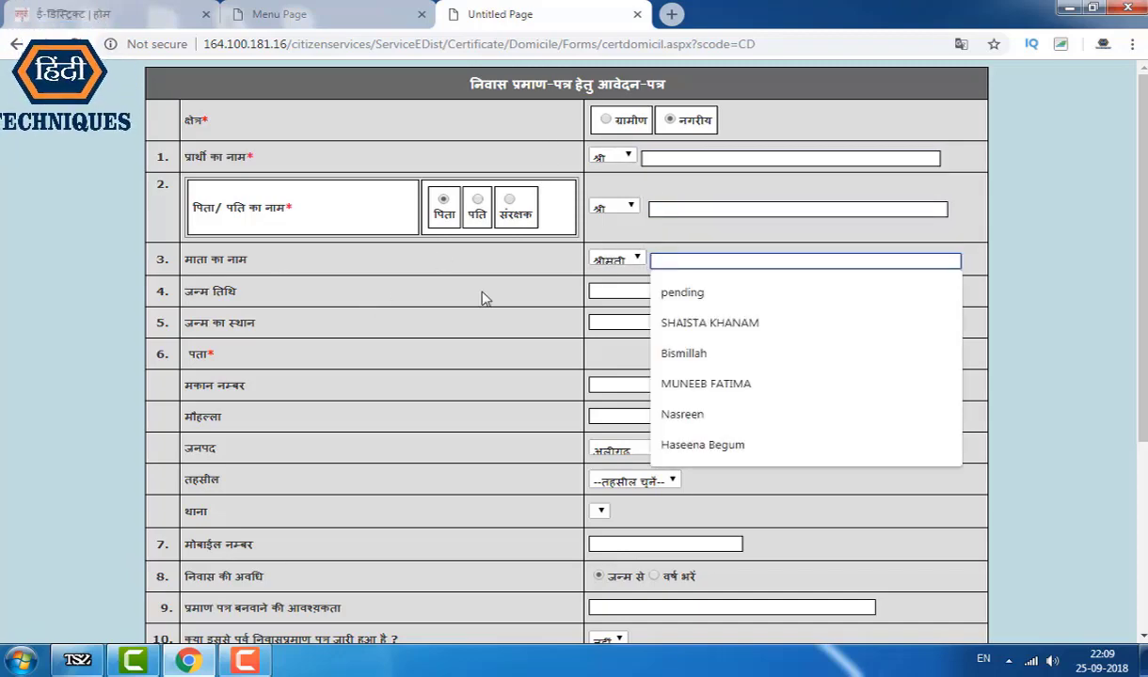
pyautogui.click(602, 292)
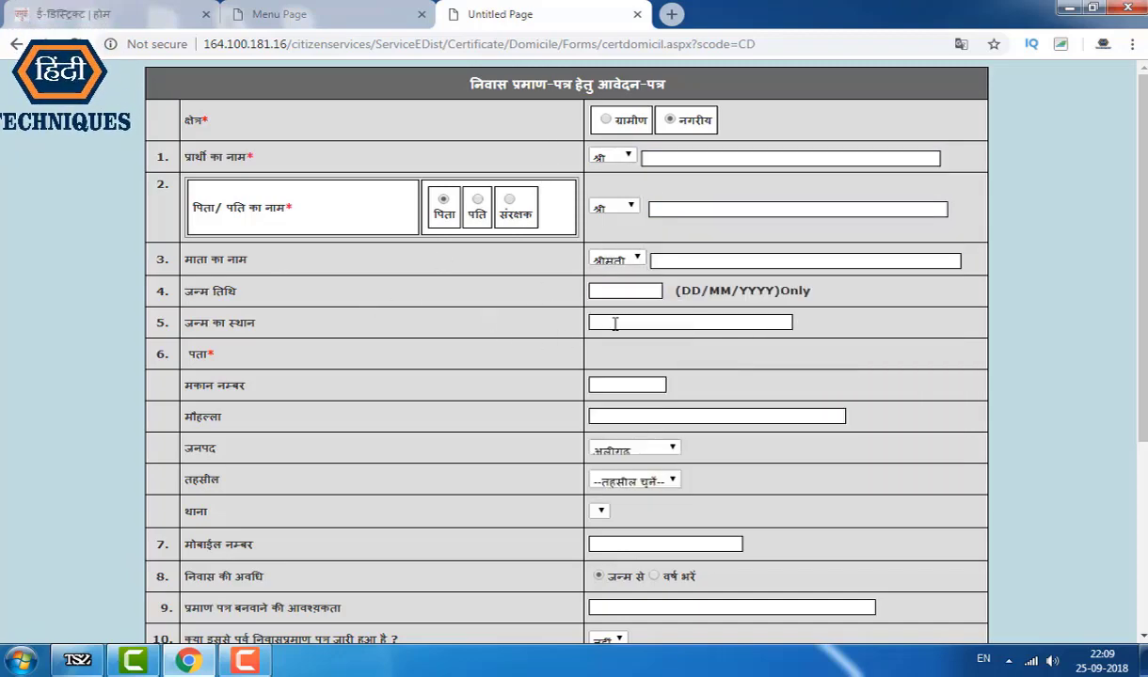
pyautogui.click(633, 322)
pyautogui.click(617, 321)
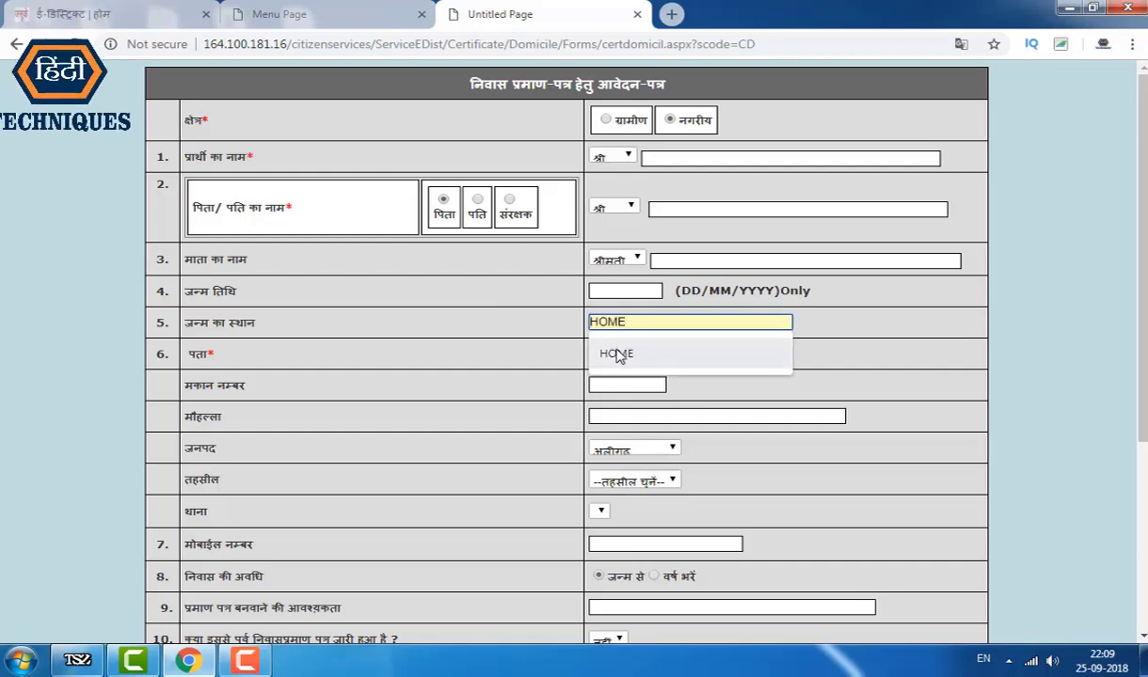
pyautogui.click(618, 353)
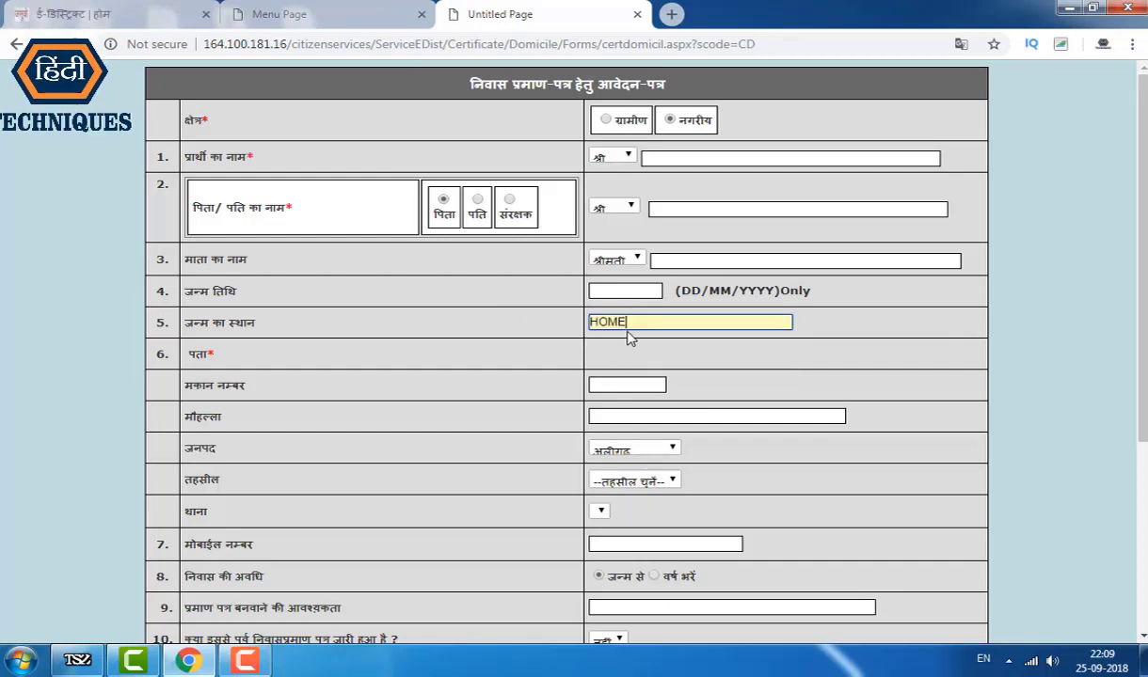
pyautogui.click(613, 381)
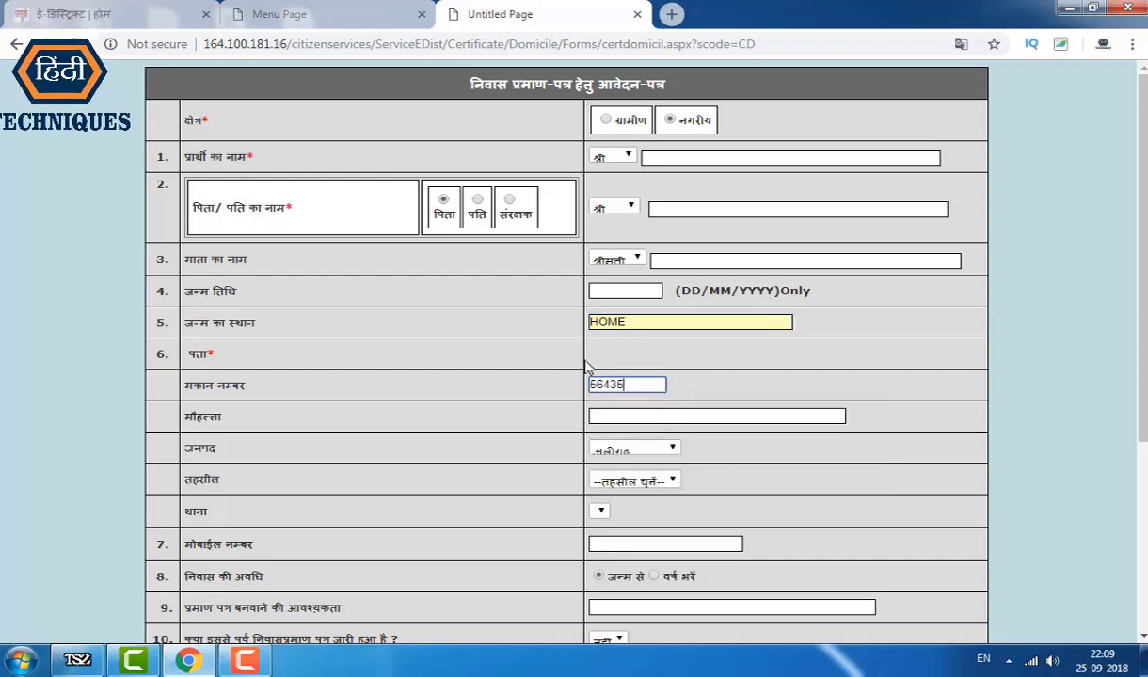
pyautogui.scroll(-1, 578, 365)
pyautogui.click(639, 332)
pyautogui.click(646, 365)
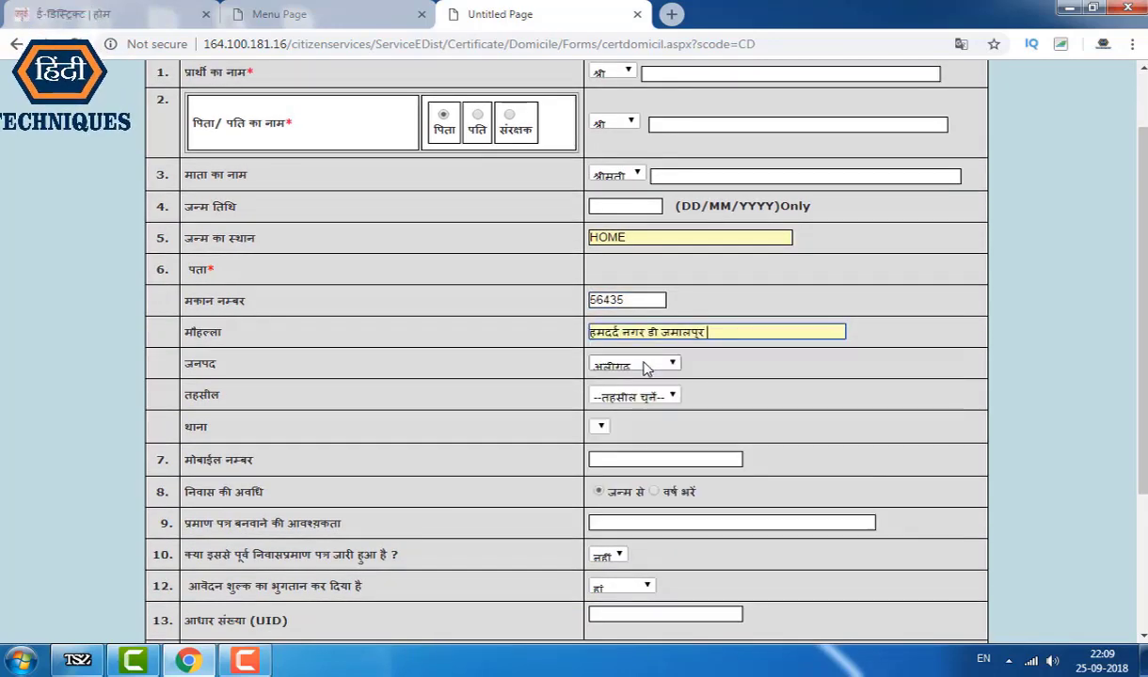
pyautogui.click(630, 367)
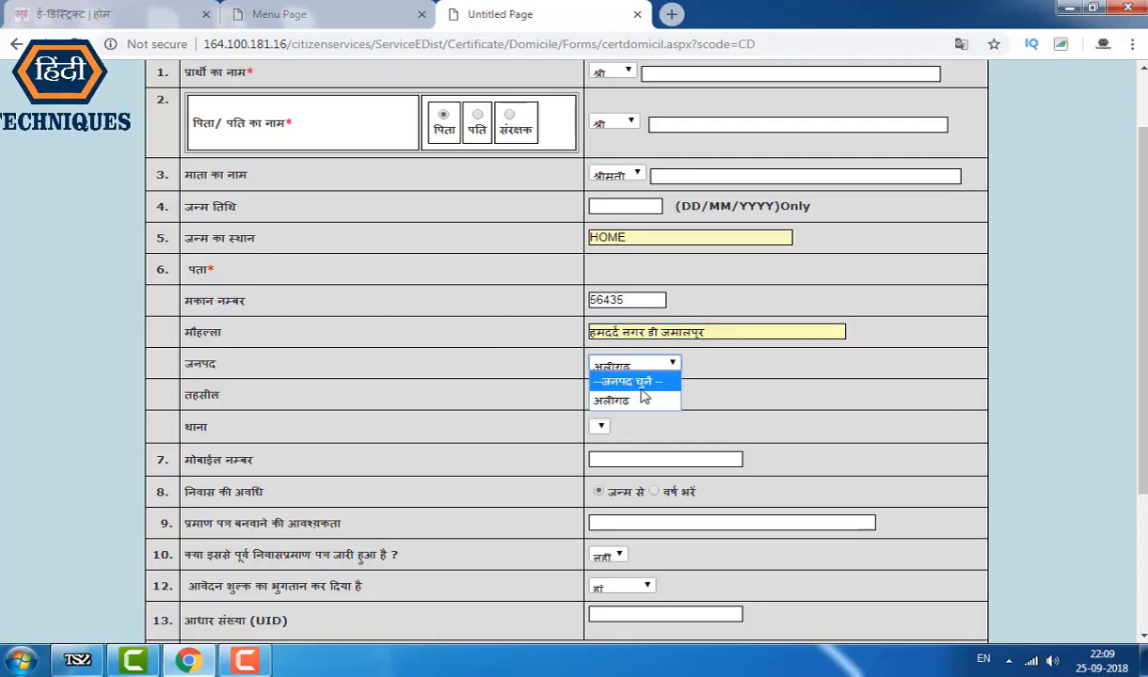
pyautogui.click(724, 387)
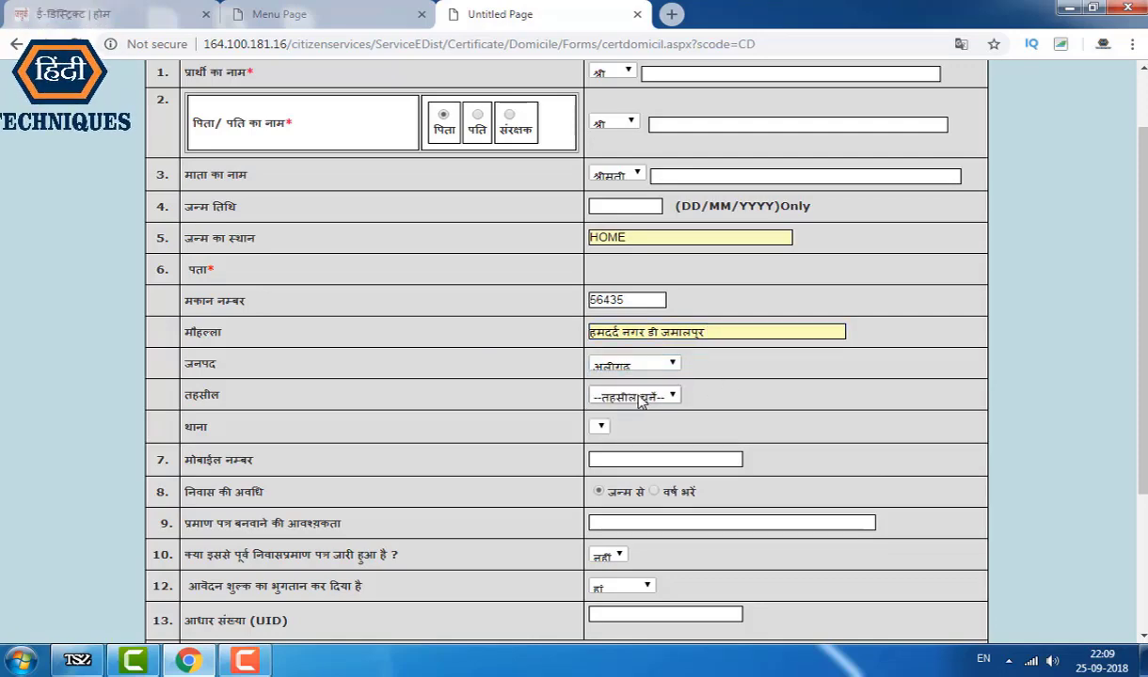
pyautogui.click(632, 396)
pyautogui.click(621, 492)
pyautogui.scroll(-1, 625, 376)
# Step: Fill in the saved mobile number and set the purpose to SCHOOLSHIP KA LIYA
pyautogui.click(628, 376)
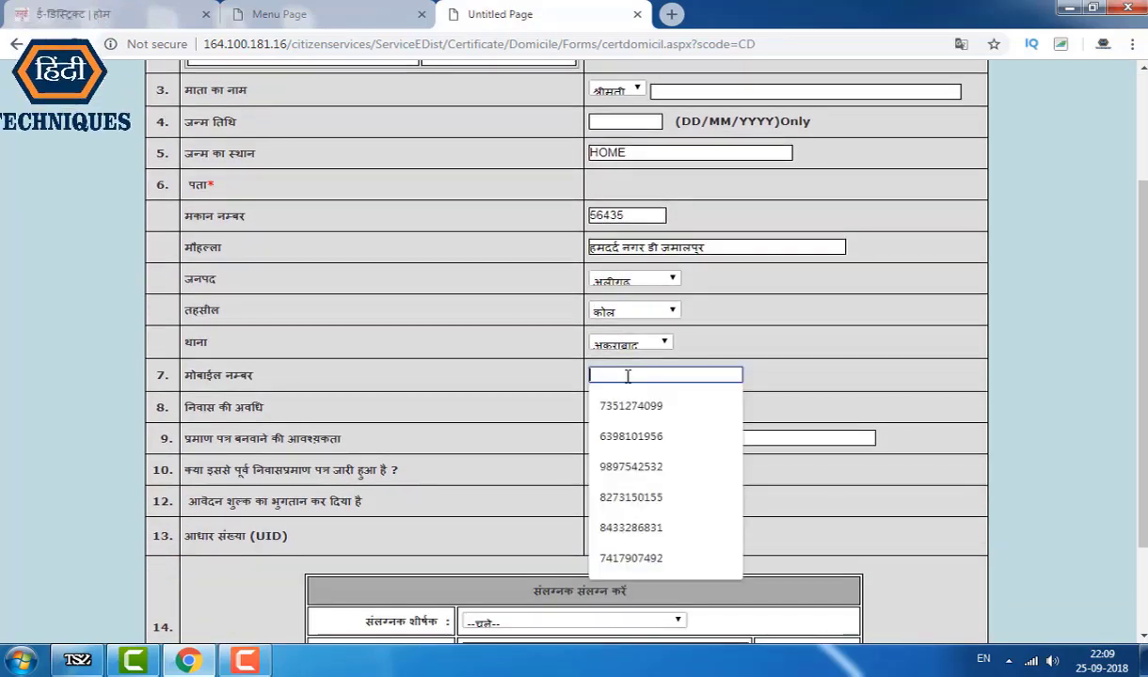
pyautogui.click(633, 404)
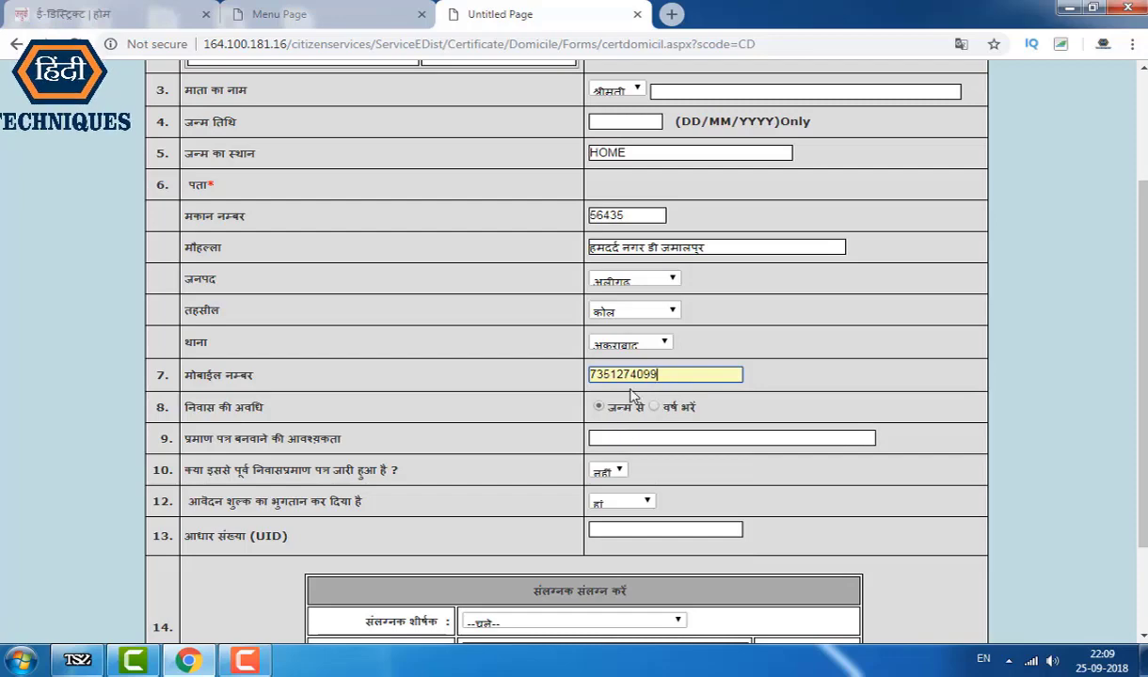
pyautogui.scroll(-1, 608, 393)
pyautogui.click(633, 353)
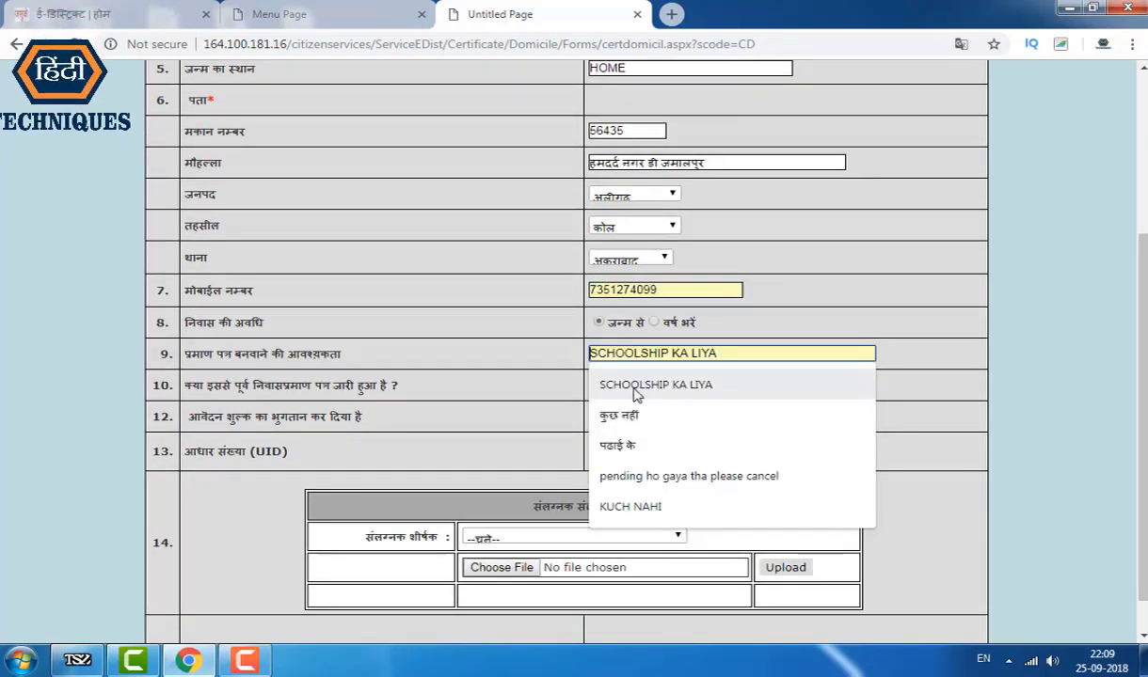
pyautogui.click(635, 396)
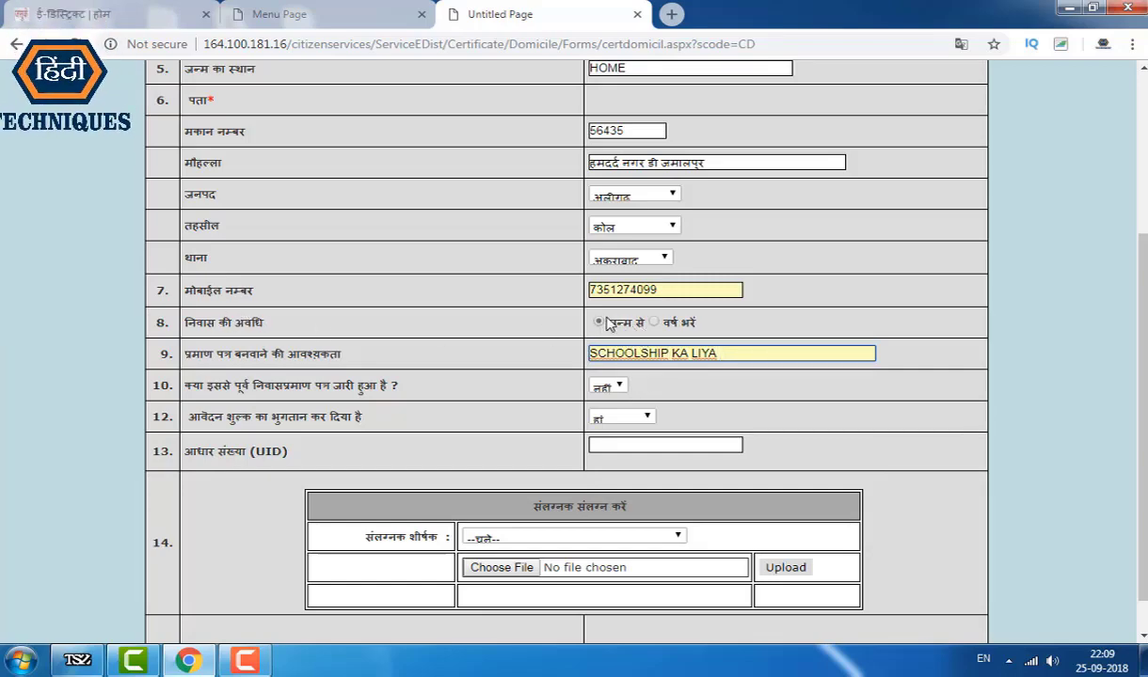
# Step: Keep residence duration as जन्म से (since birth) and fill in the saved Aadhaar number
pyautogui.click(654, 323)
pyautogui.click(719, 322)
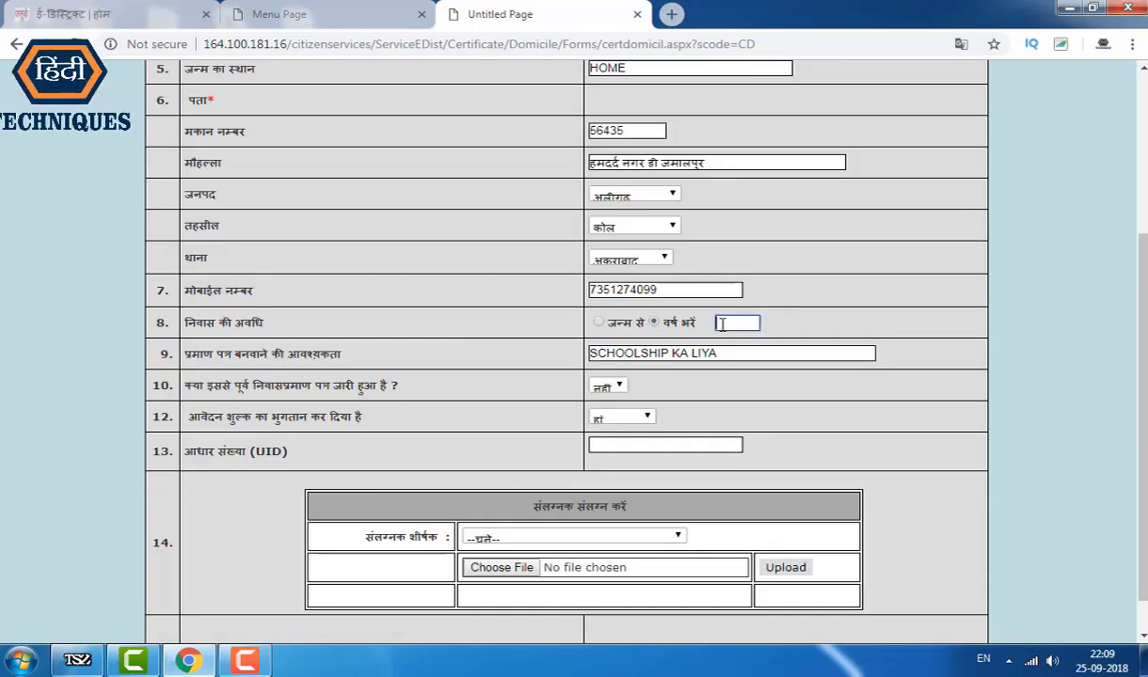
pyautogui.click(598, 322)
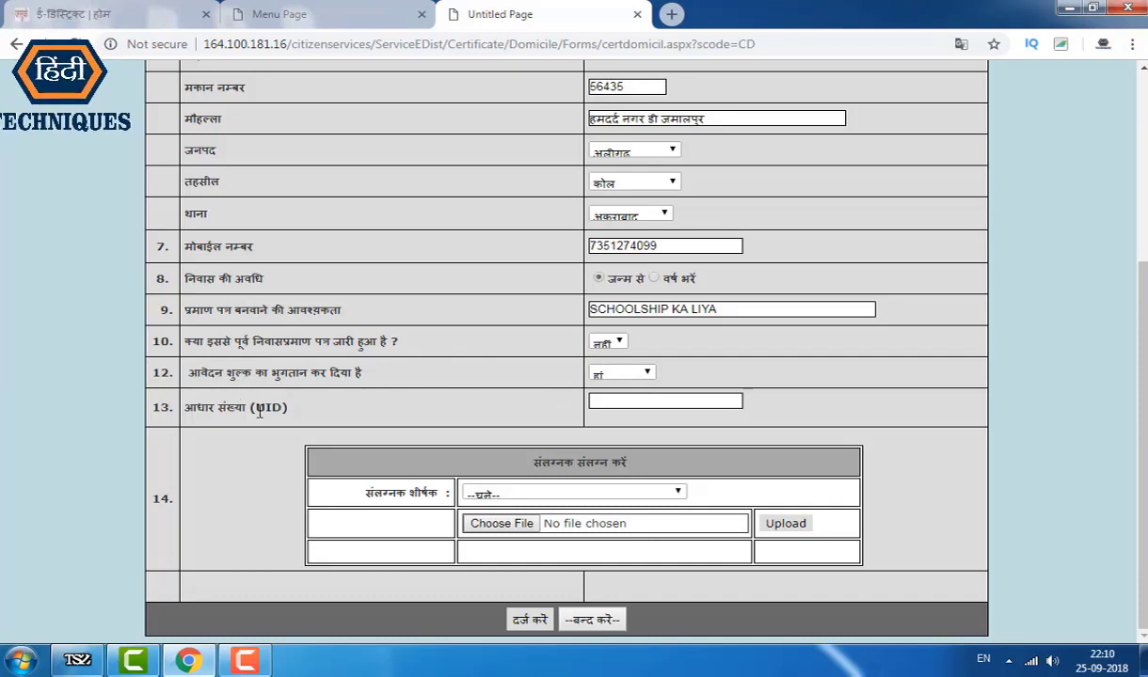
pyautogui.click(674, 402)
pyautogui.click(673, 522)
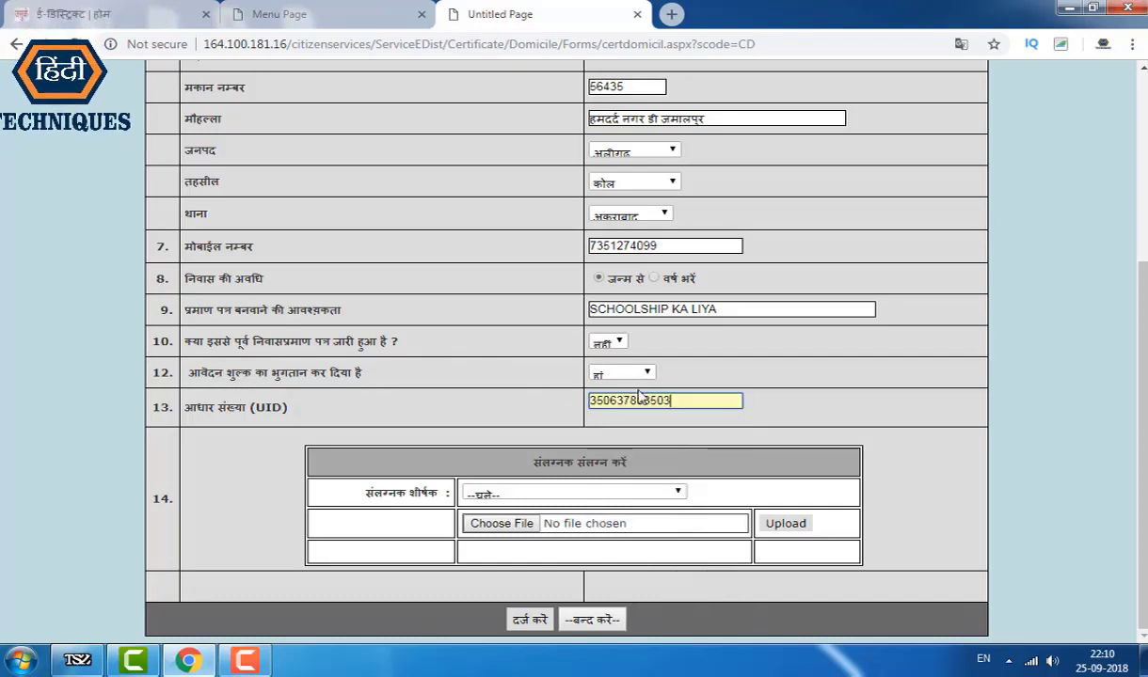
pyautogui.scroll(4, 637, 391)
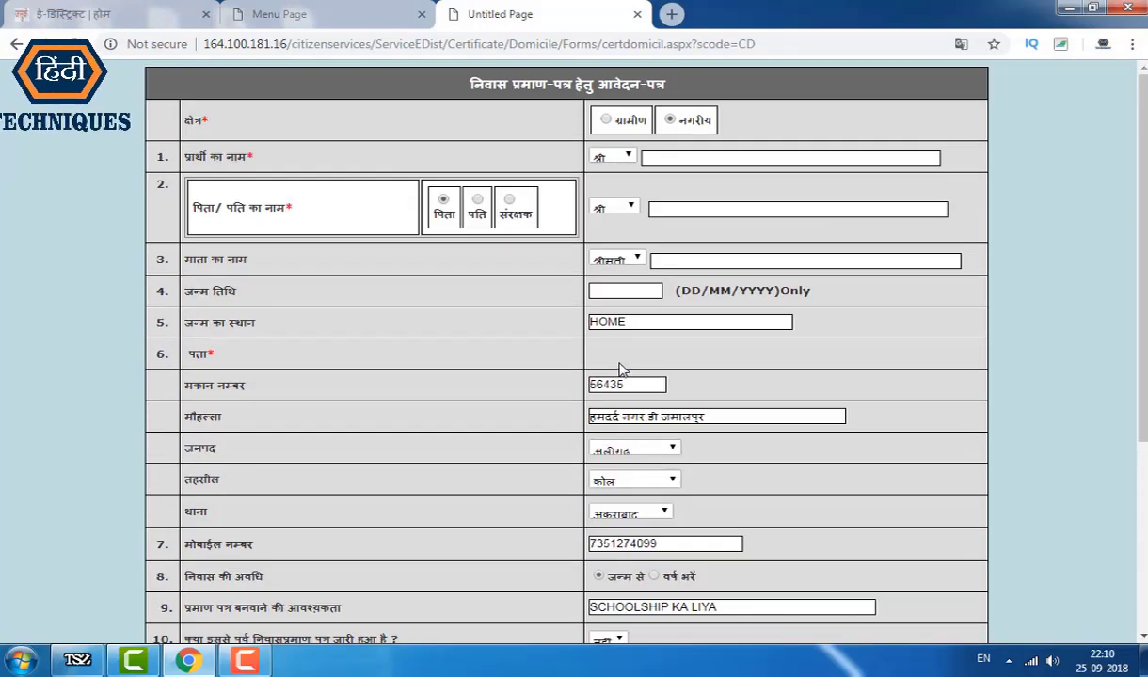
pyautogui.scroll(-3, 621, 348)
pyautogui.scroll(2, 645, 351)
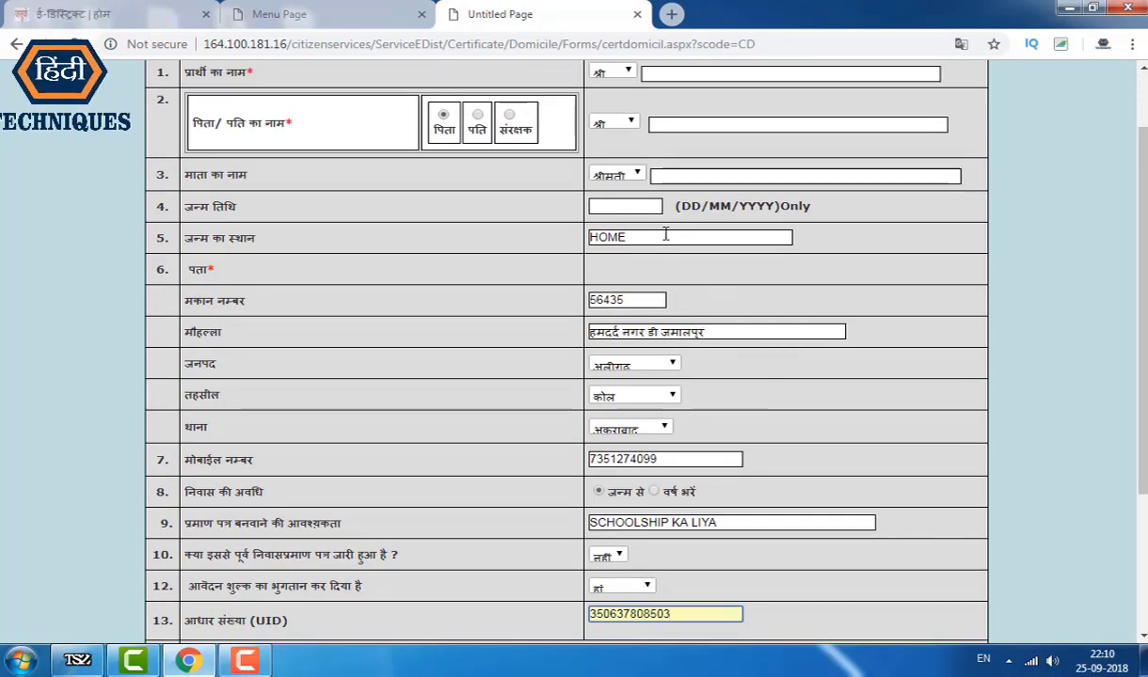
pyautogui.scroll(-3, 649, 311)
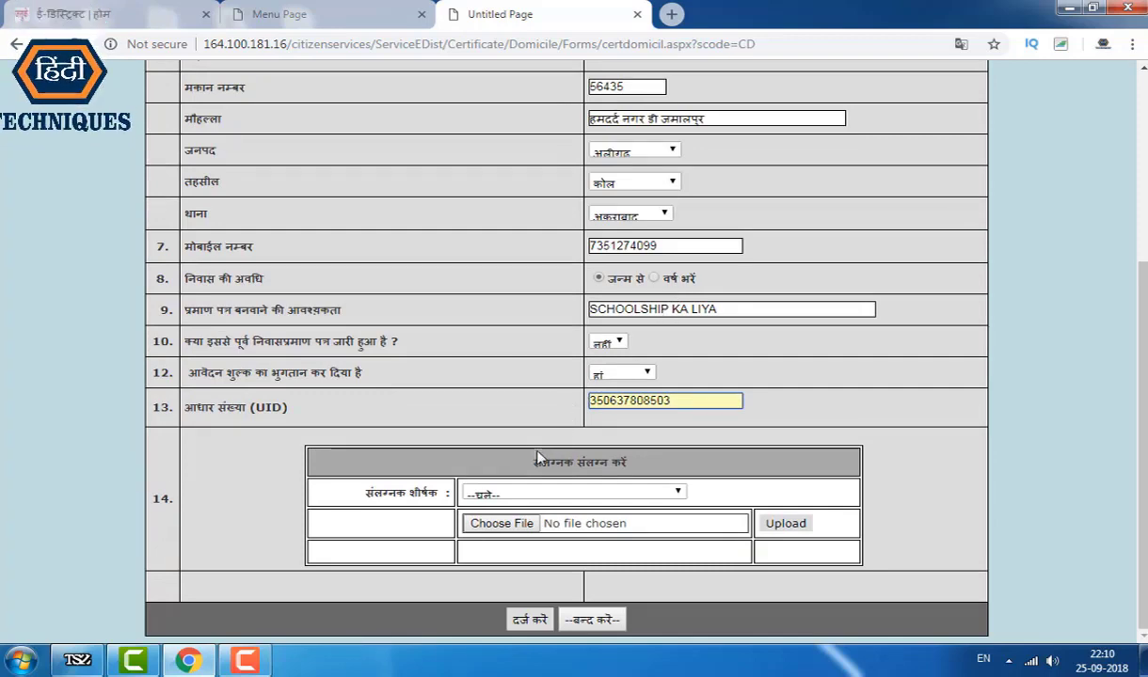
# Step: Set the attachment title to अन्य with the description ADHAAR CARD
pyautogui.click(508, 493)
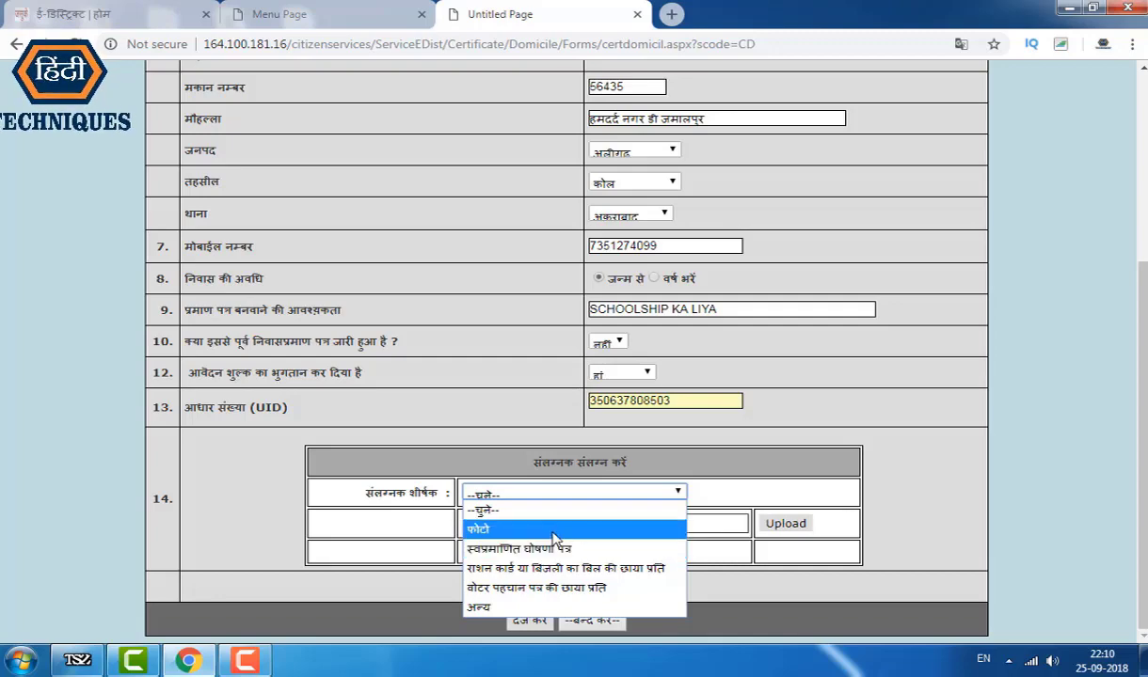
pyautogui.click(494, 607)
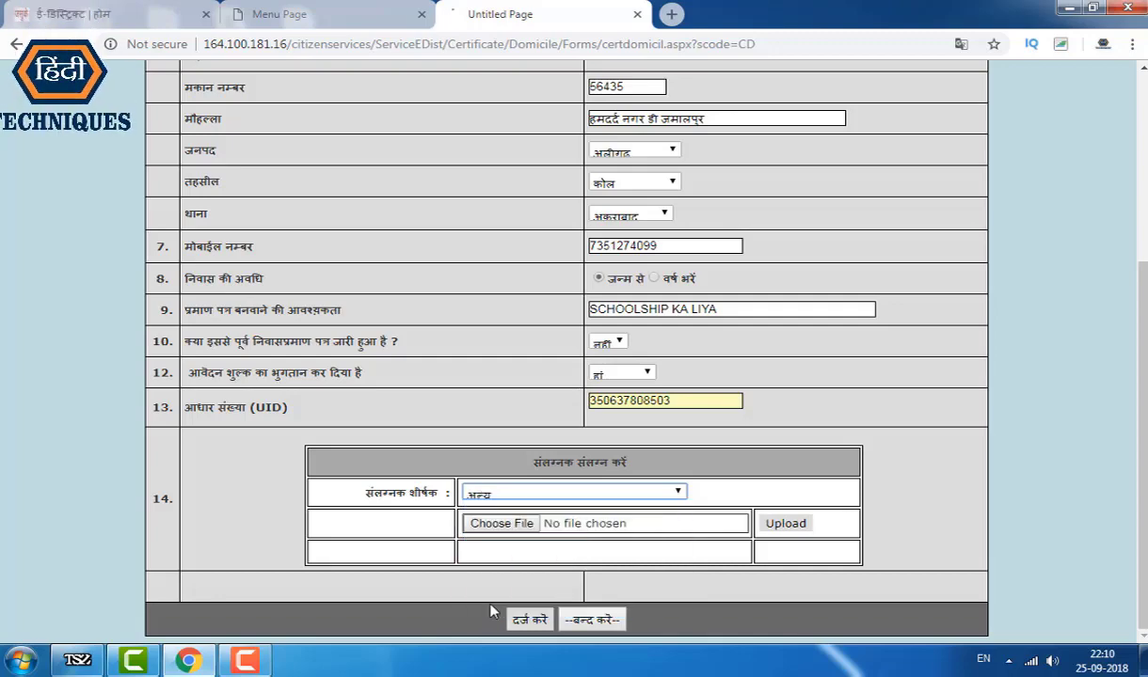
pyautogui.click(738, 496)
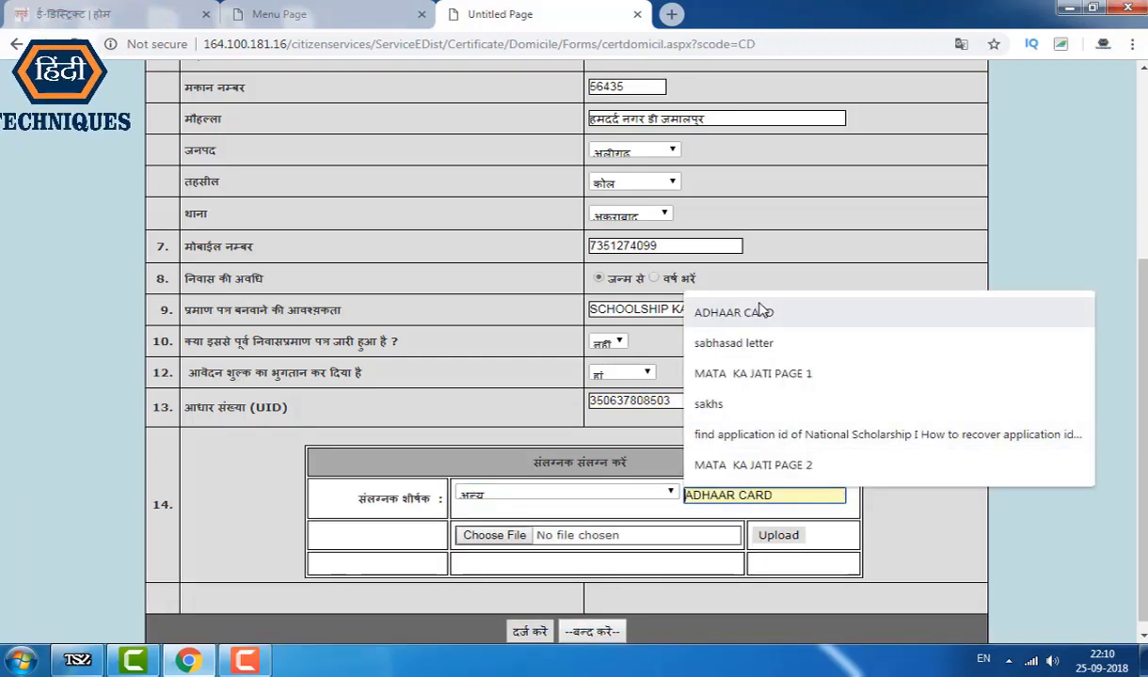
pyautogui.click(726, 298)
# Step: Start choosing a file to attach, then cancel without selecting one
pyautogui.click(499, 535)
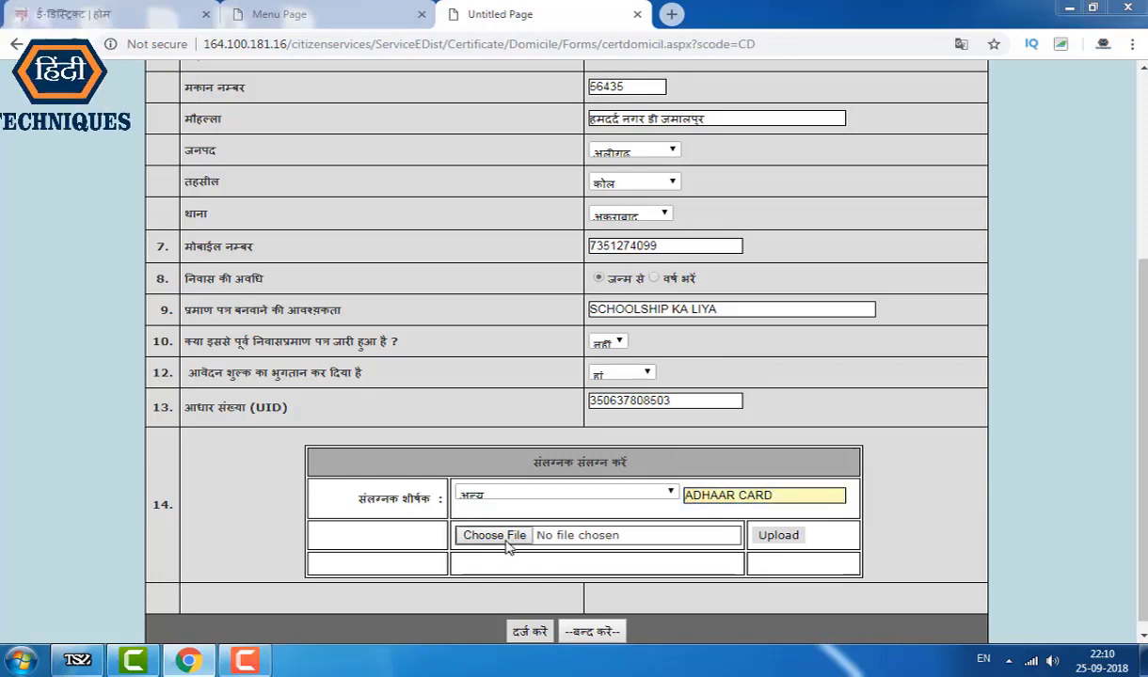
pyautogui.press('Escape')
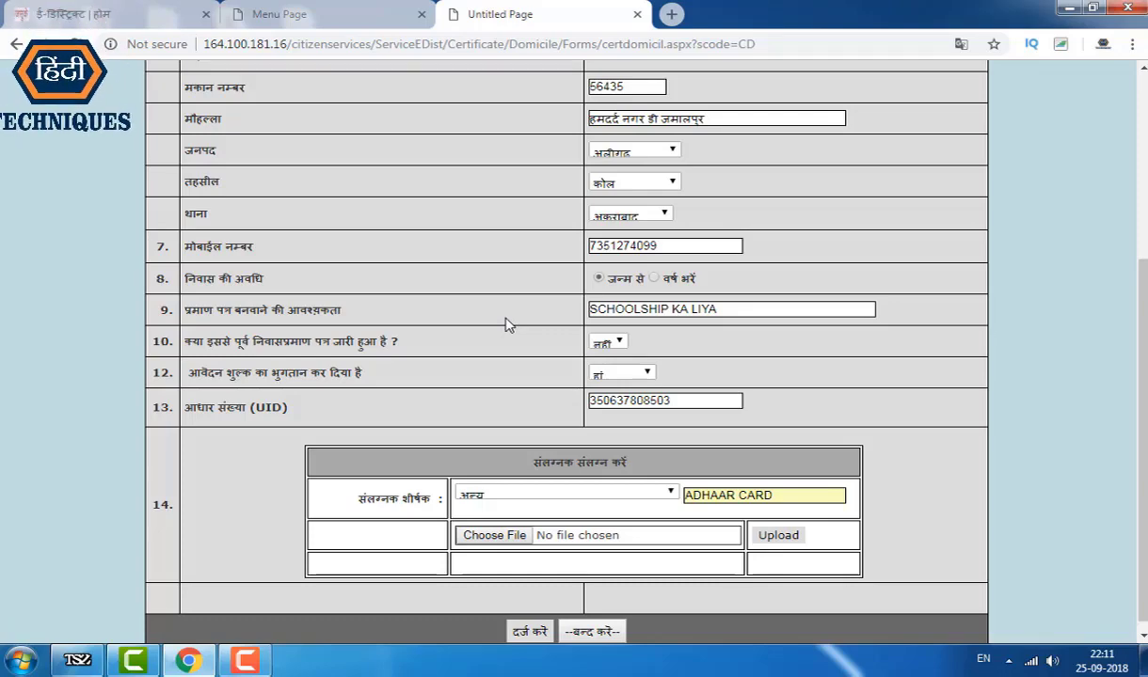
pyautogui.scroll(4, 505, 330)
pyautogui.scroll(3, 470, 297)
pyautogui.scroll(-8, 480, 301)
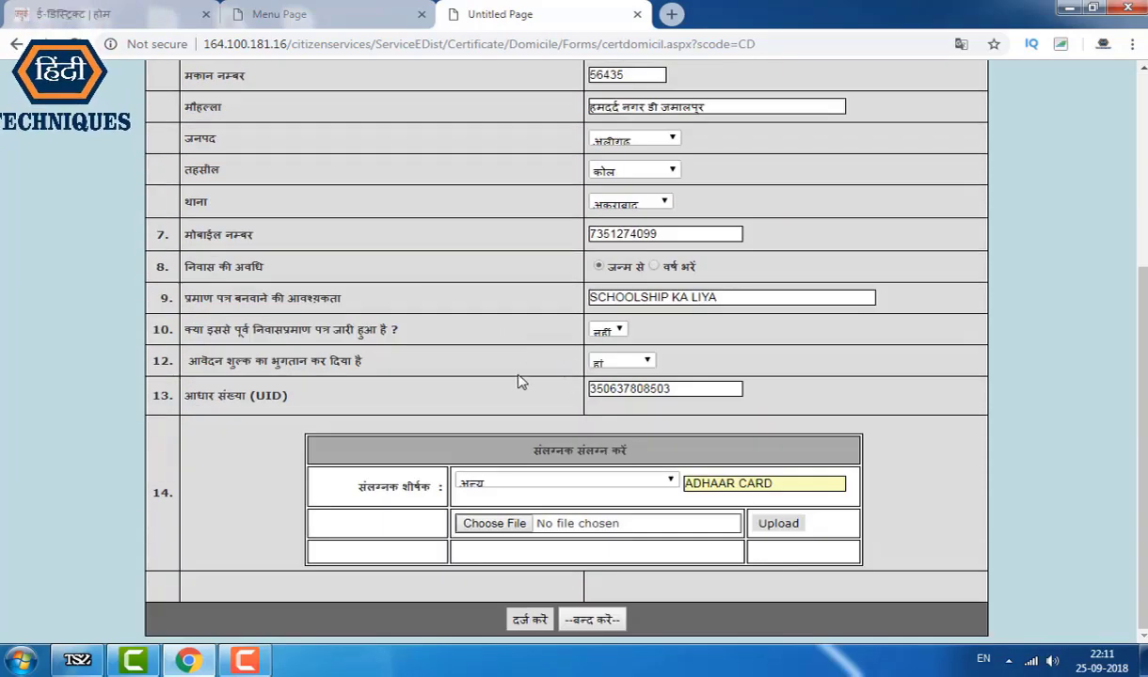
pyautogui.scroll(5, 519, 383)
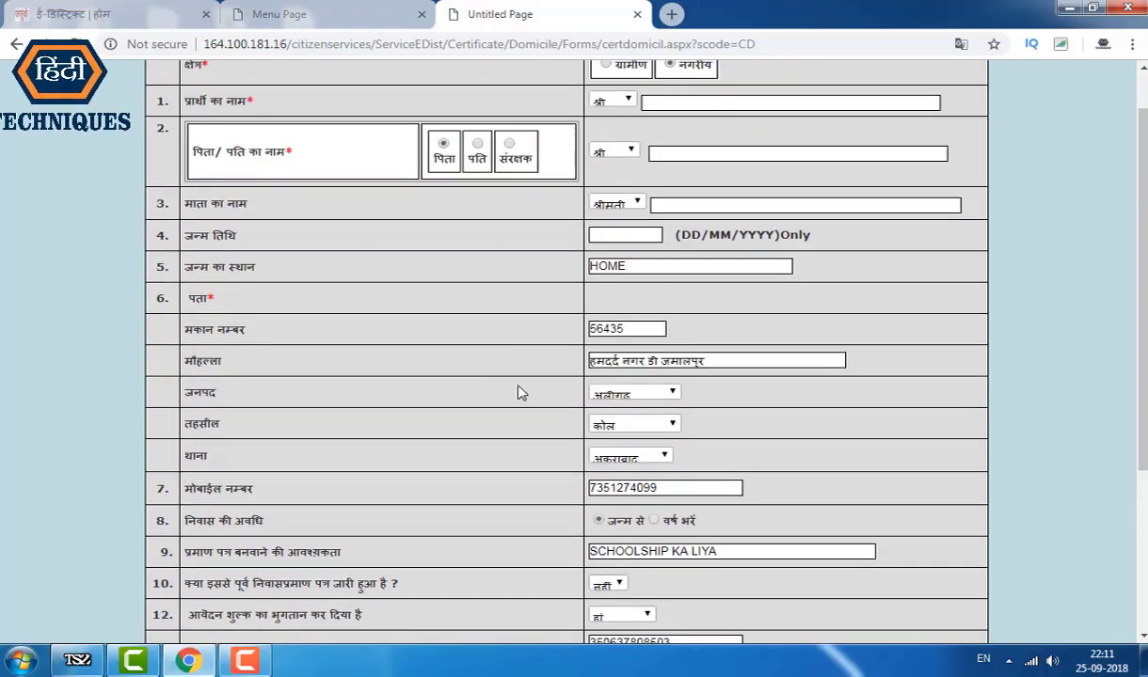